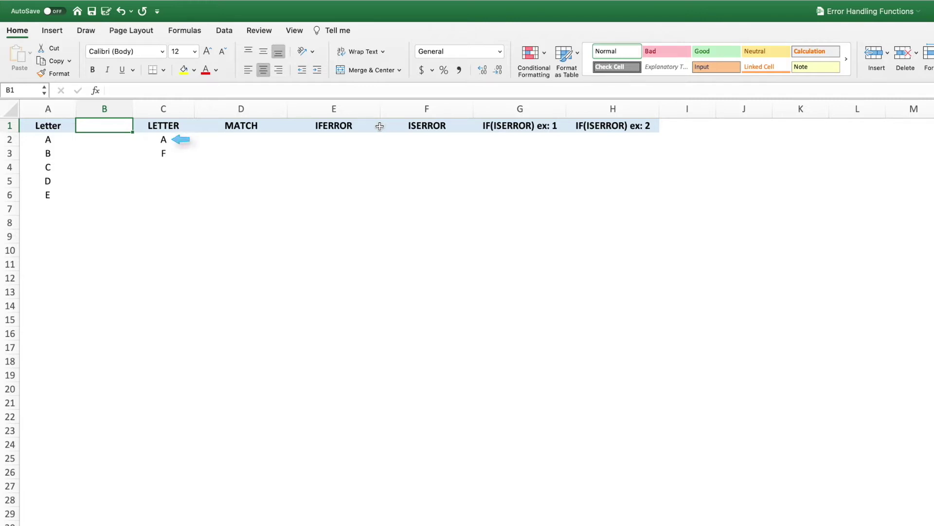
Enter =MATCH(C2,$A$2:$A$6,0) in D2 with an absolute lookup range and fill it down to D3
click(259, 137)
text(=match()
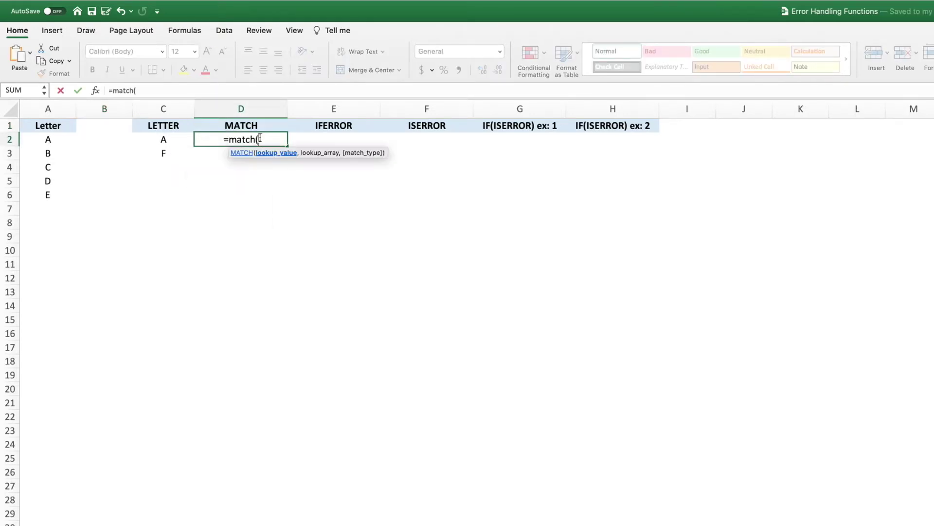
click(181, 139)
text(,)
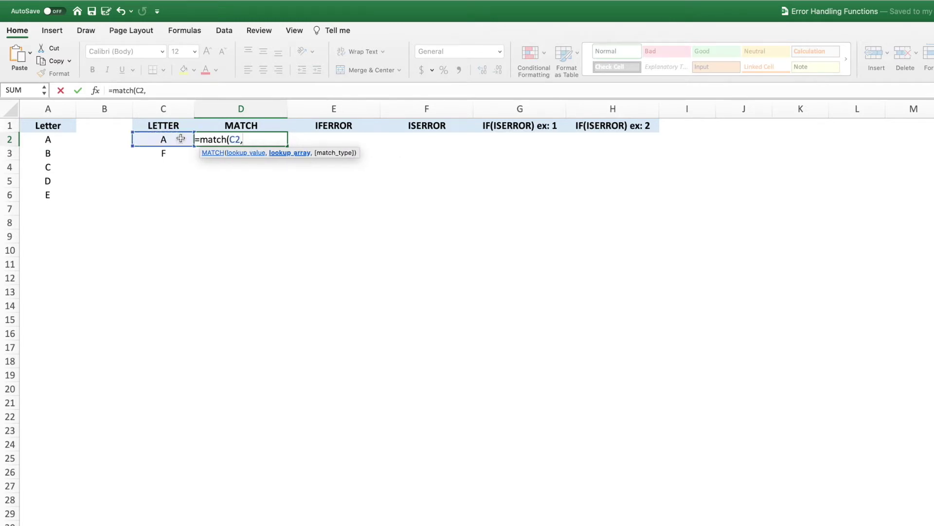
drag(63, 139, 65, 189)
key(super+t)
text(,0))
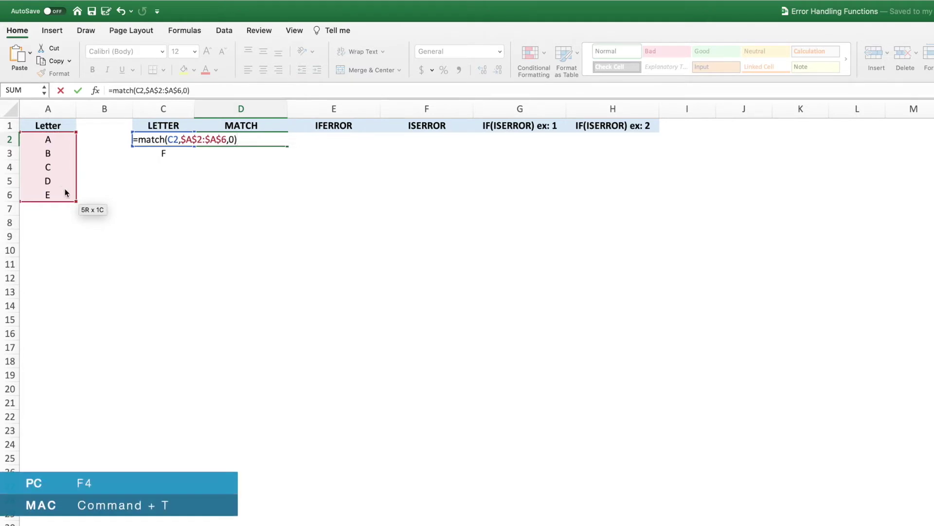
key(Return)
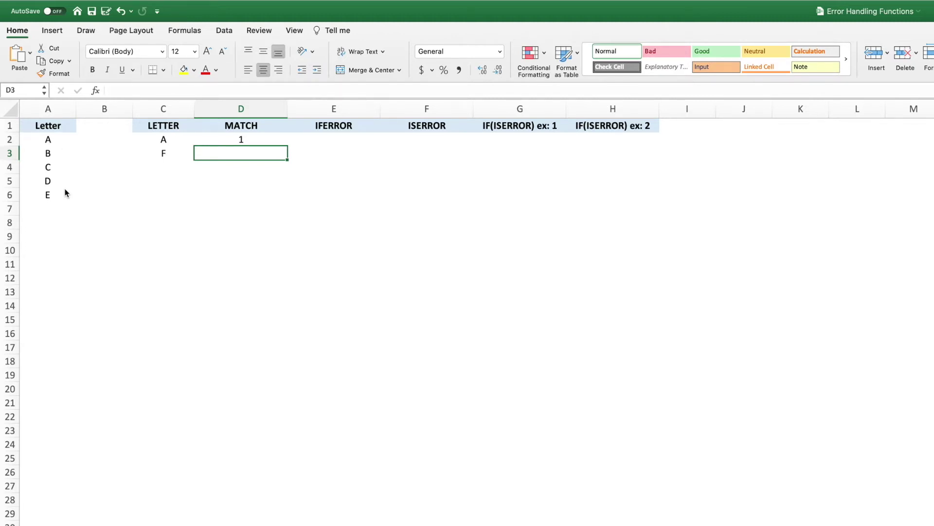
click(266, 138)
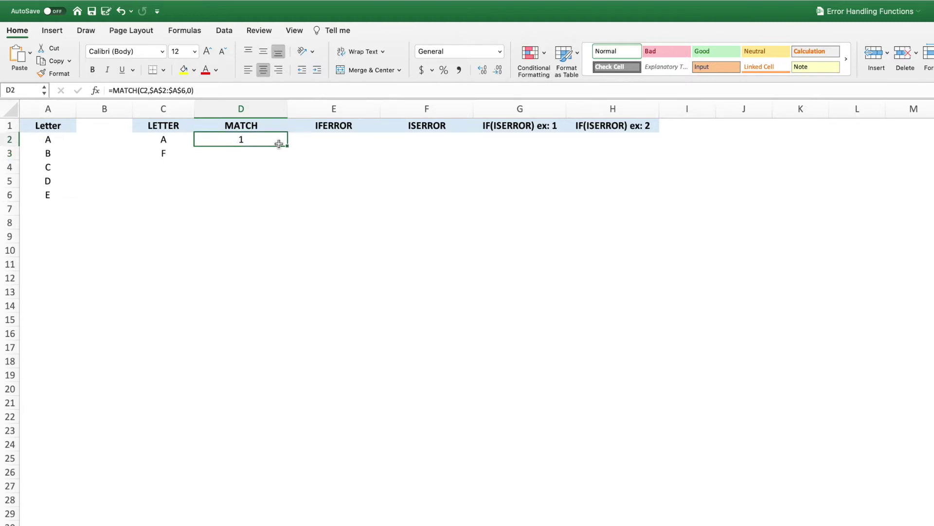
drag(287, 144, 287, 157)
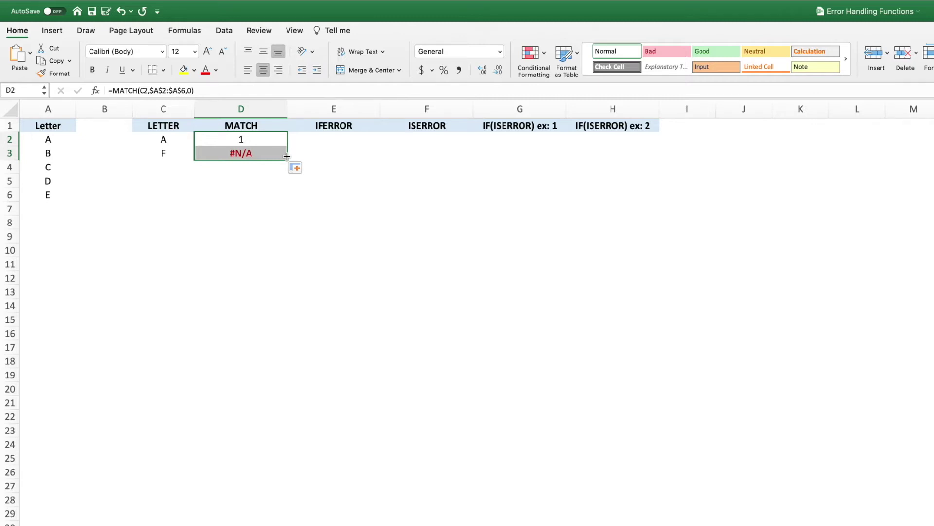
Enter =IFERROR(D2,"Letter Not Found") in E2 and fill it down to E3
click(369, 139)
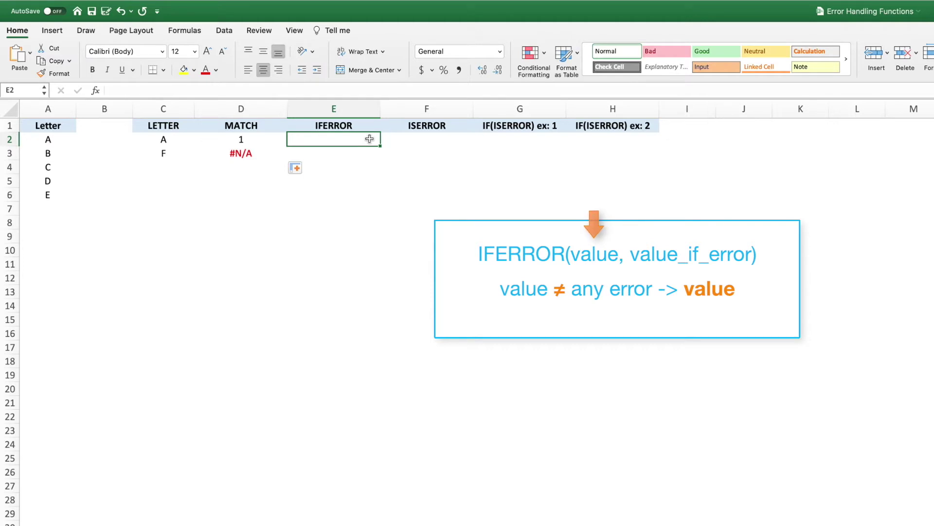
text(=iferror()
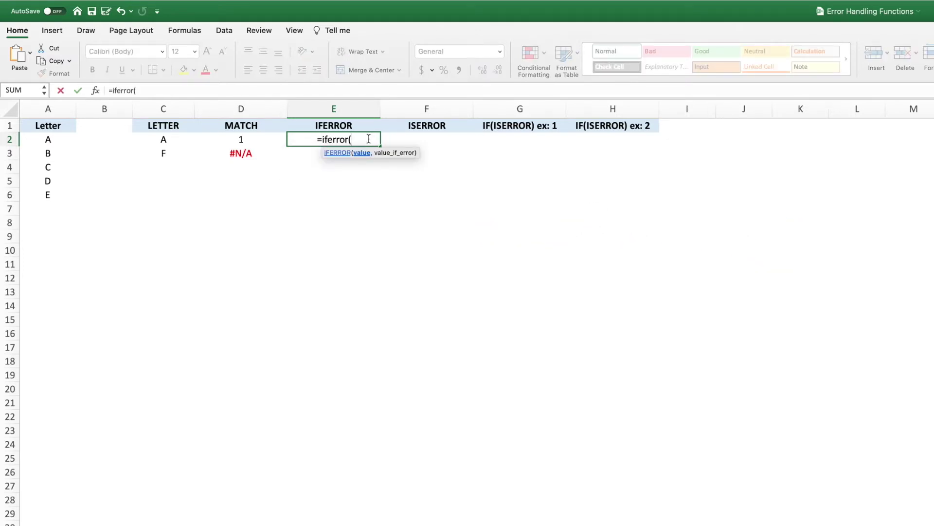
click(258, 139)
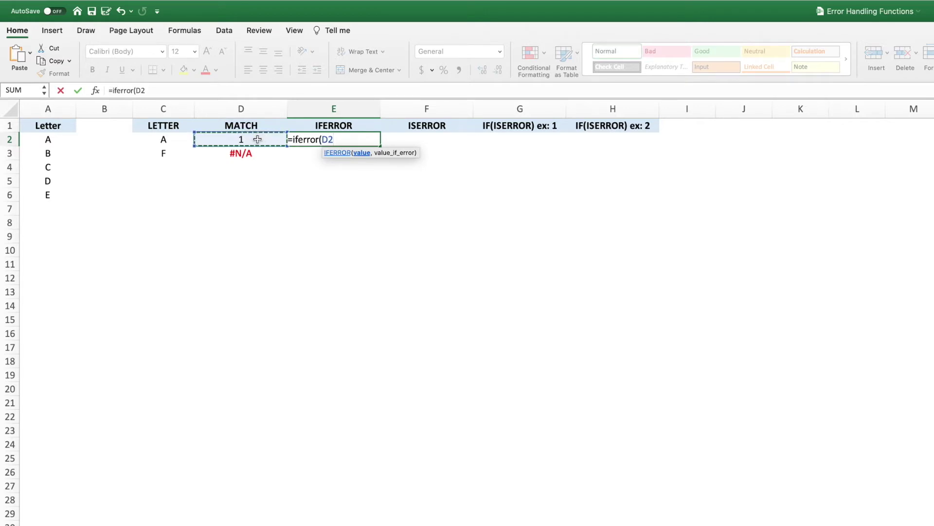
text(,"Letter)
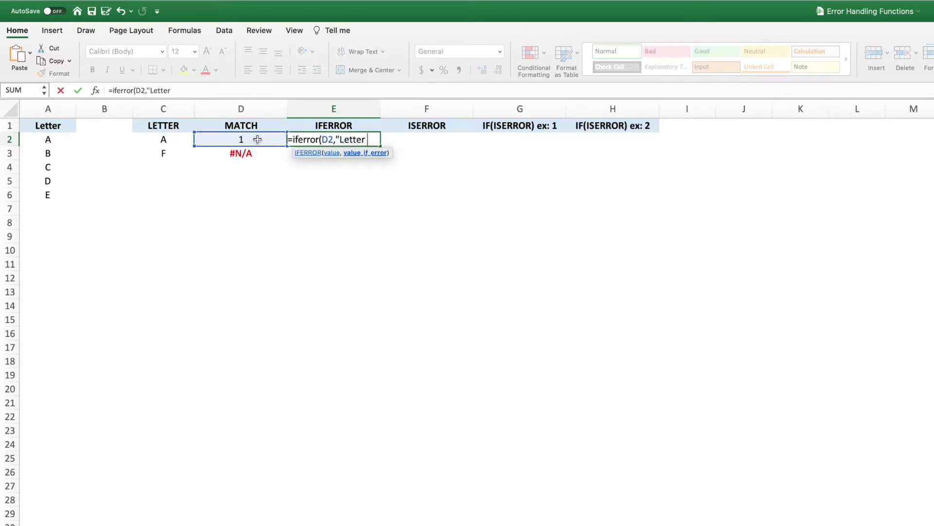
text( Not Found"))
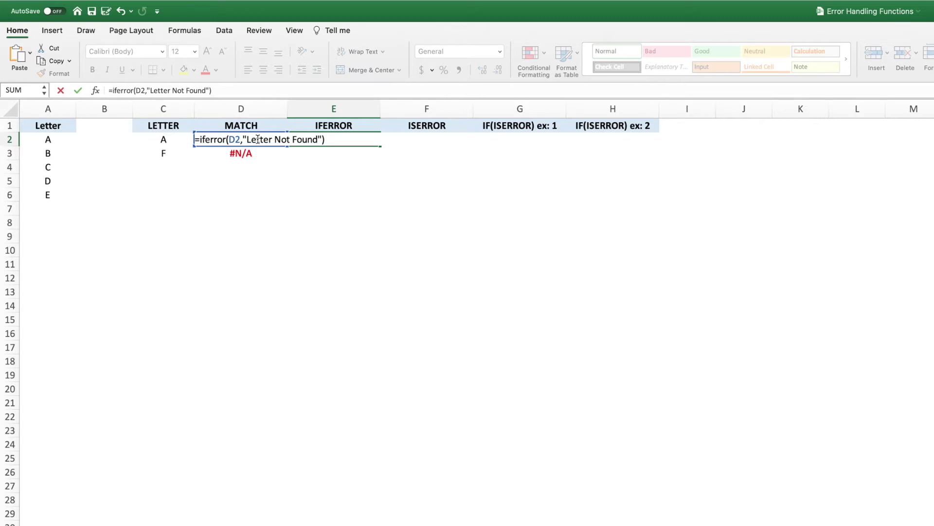
key(Return)
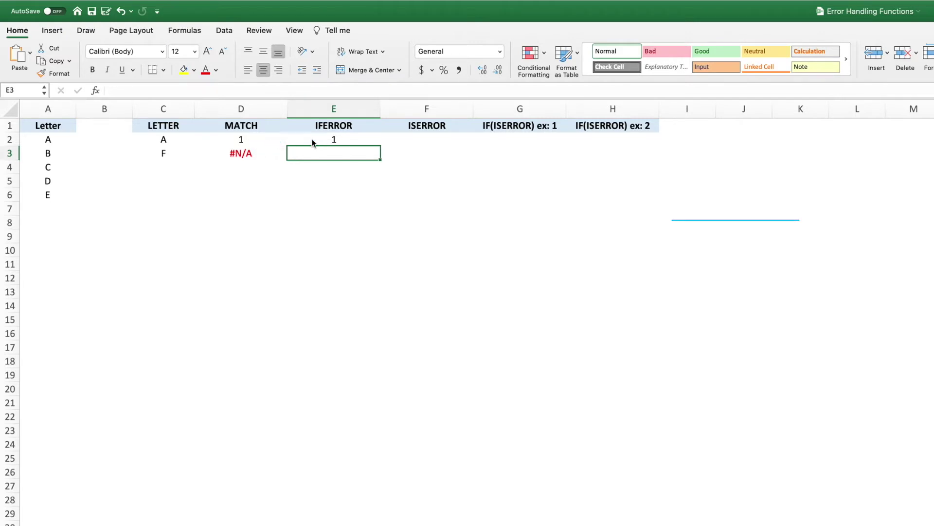
click(370, 140)
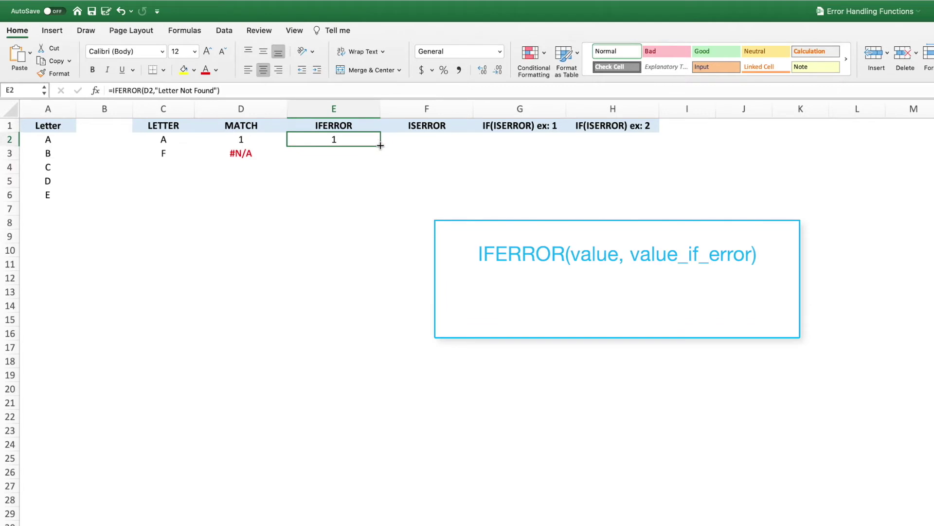
drag(380, 145, 379, 155)
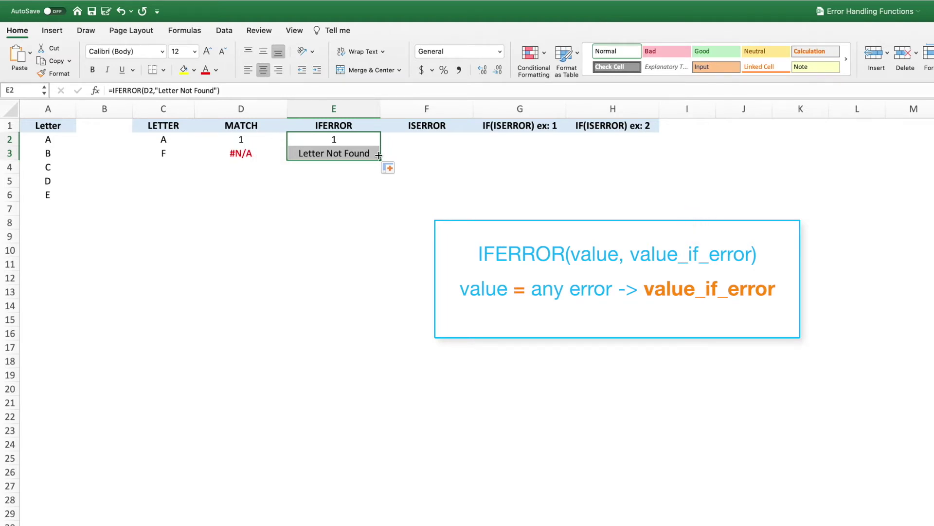
Enter =ISERROR(D2) in F2 and fill the formula down to F3
click(448, 138)
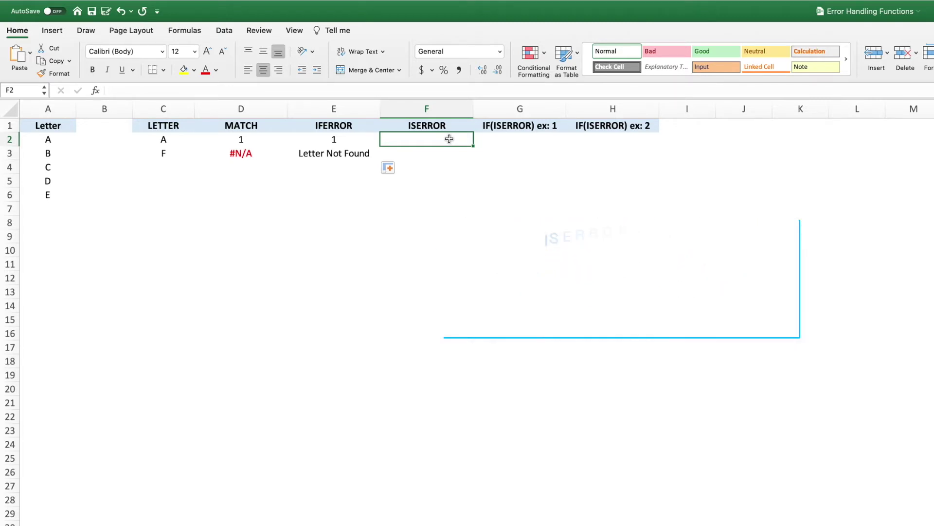
text(=iserror()
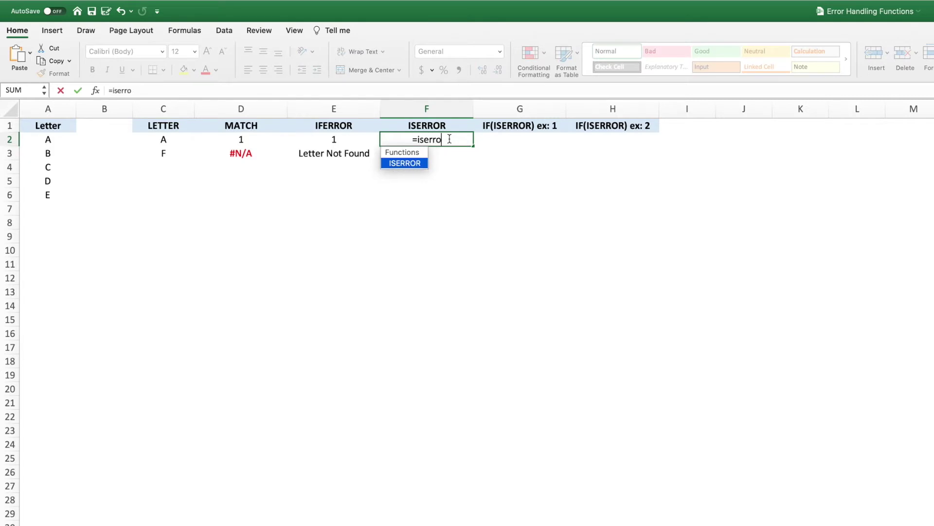
click(272, 140)
text())
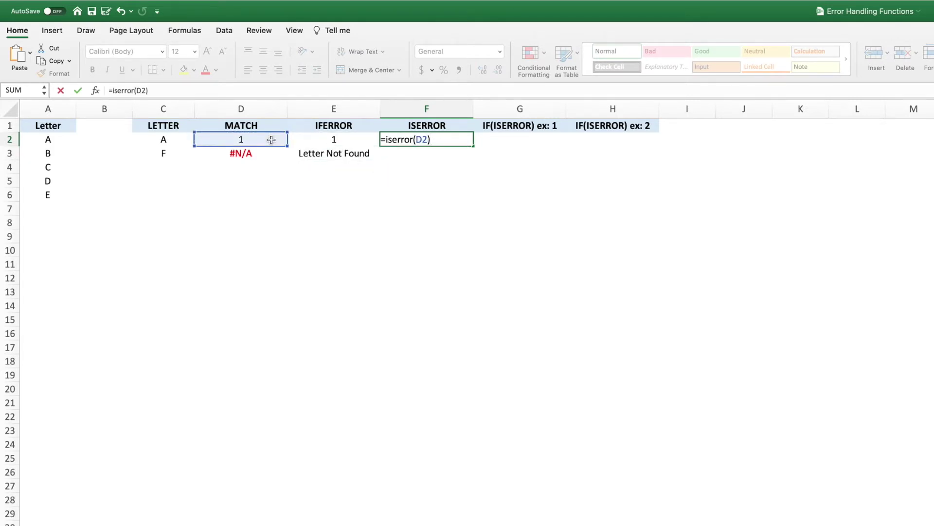
key(Return)
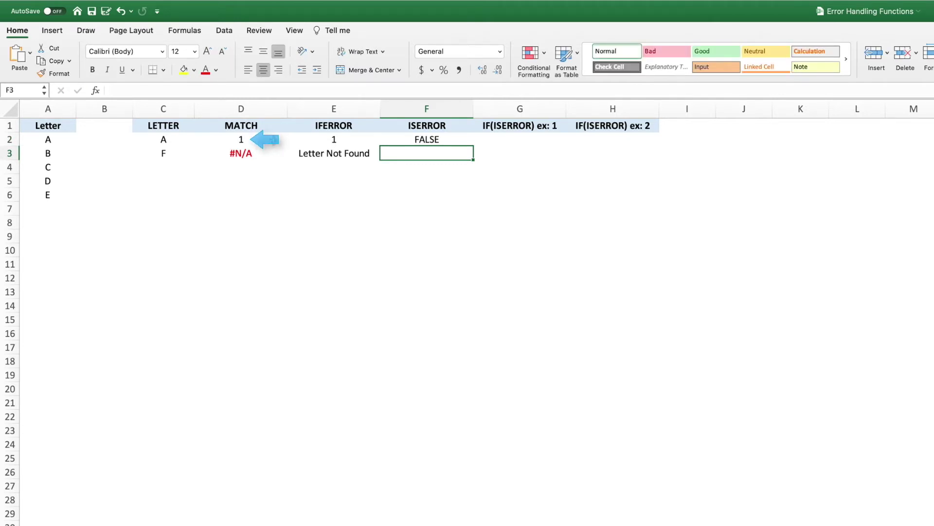
click(449, 139)
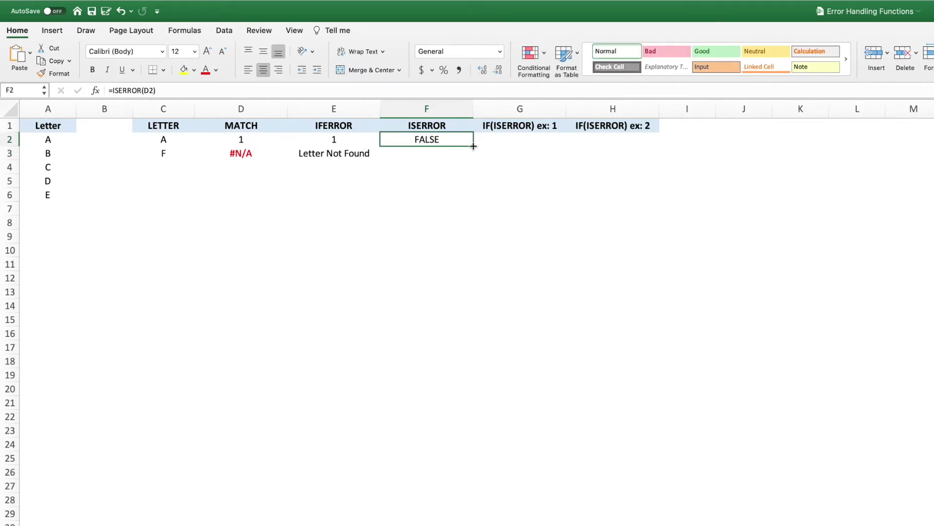
drag(473, 153, 473, 154)
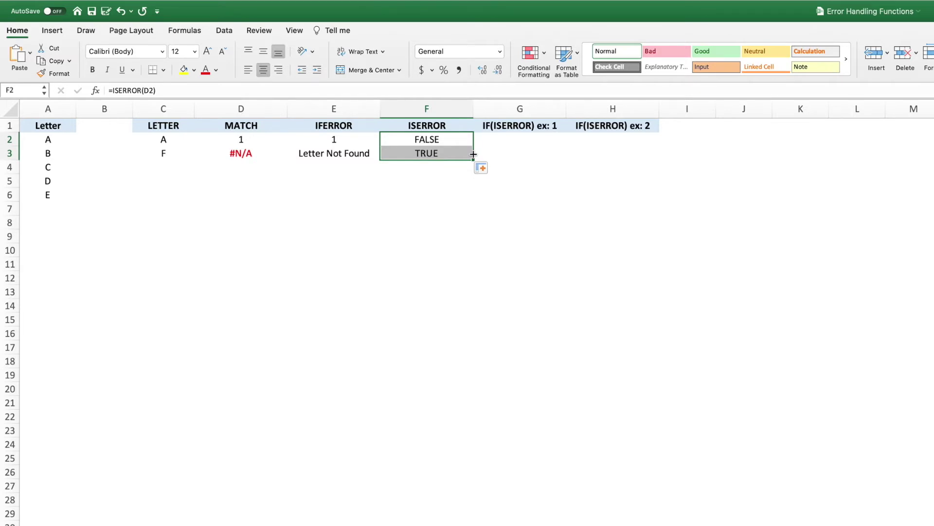
Enter =IF(ISERROR(D2),"Letter Not Found","Letter Found") in G2 and fill it down to G3
click(551, 139)
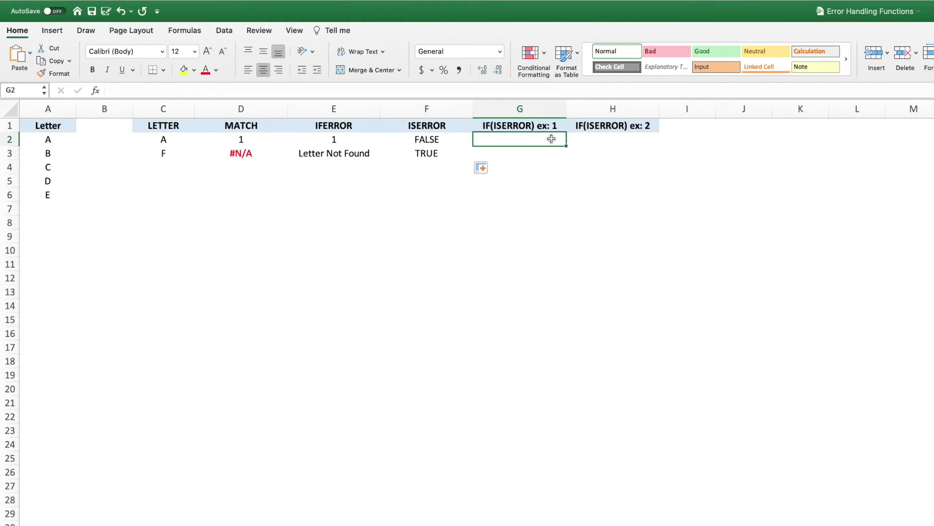
text(=if()
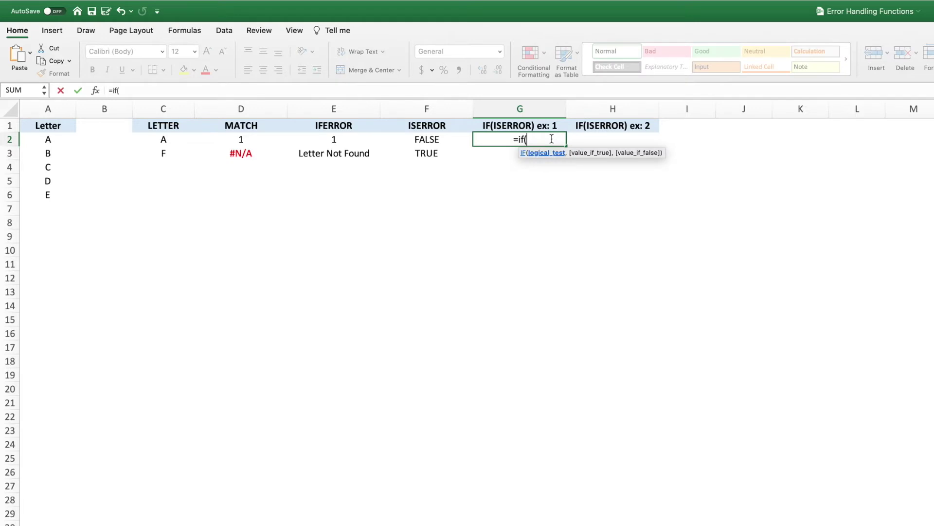
text(iserror()
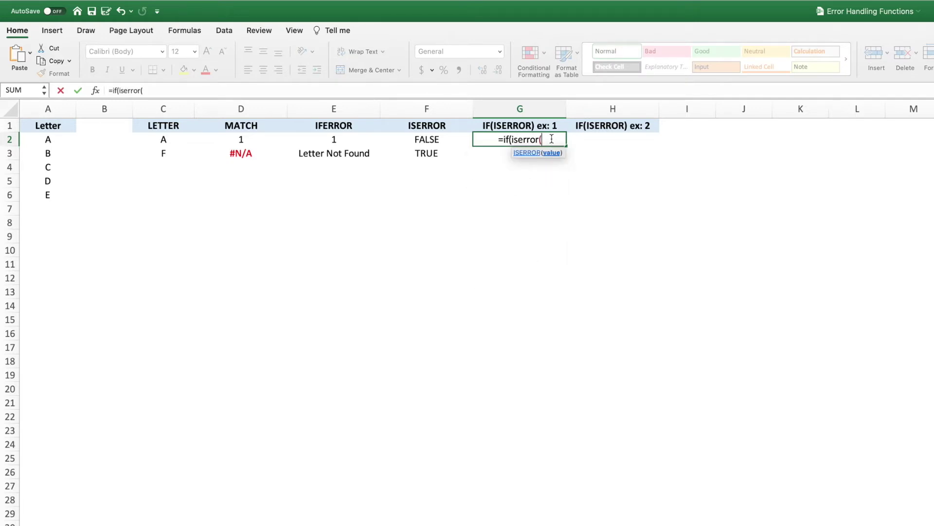
click(269, 141)
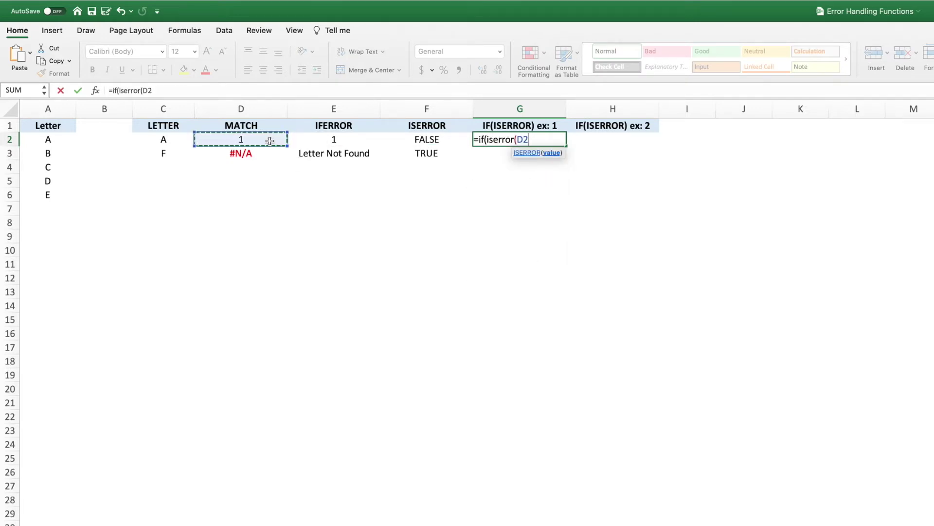
text())
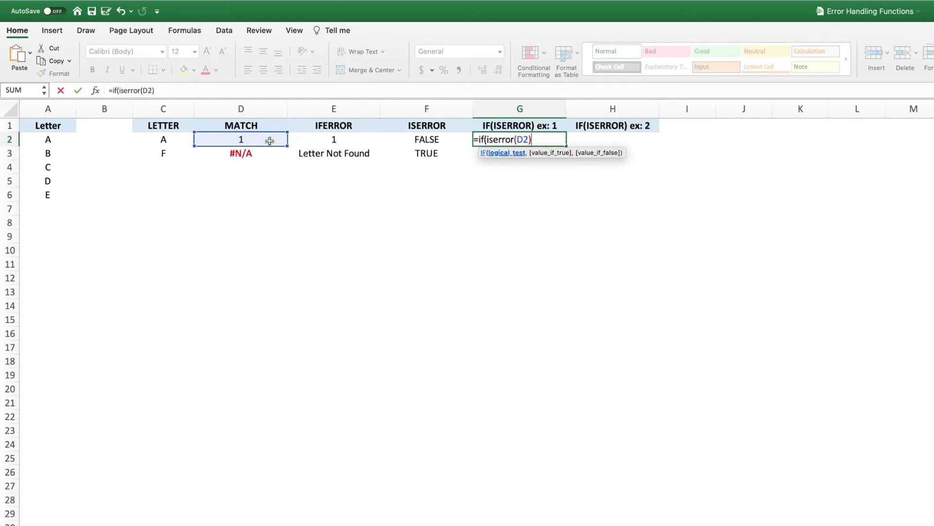
text(,"L)
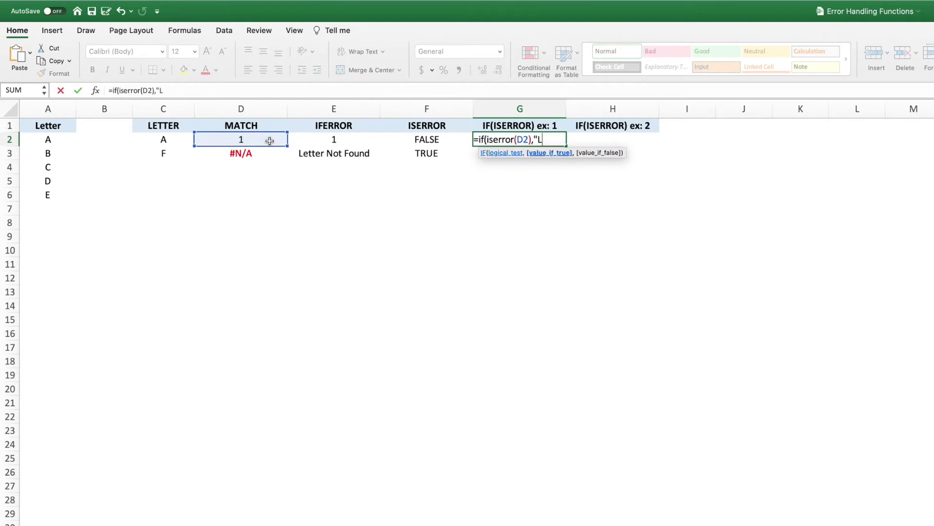
text(etter Not)
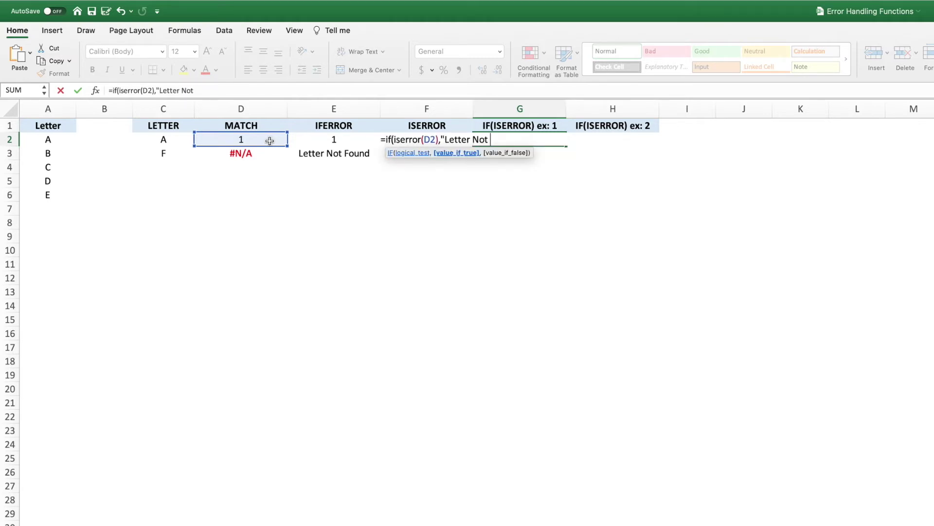
text( Found")
text(,"Letter )
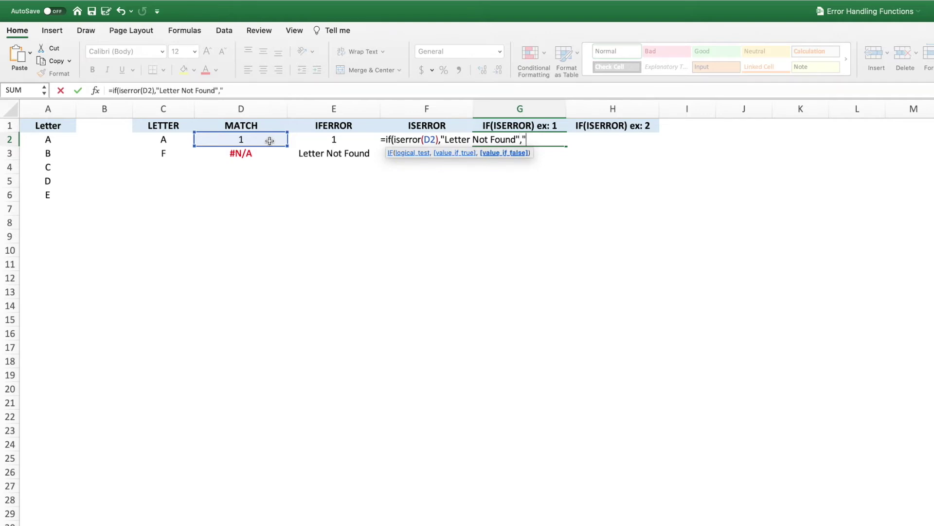
text(Found"))
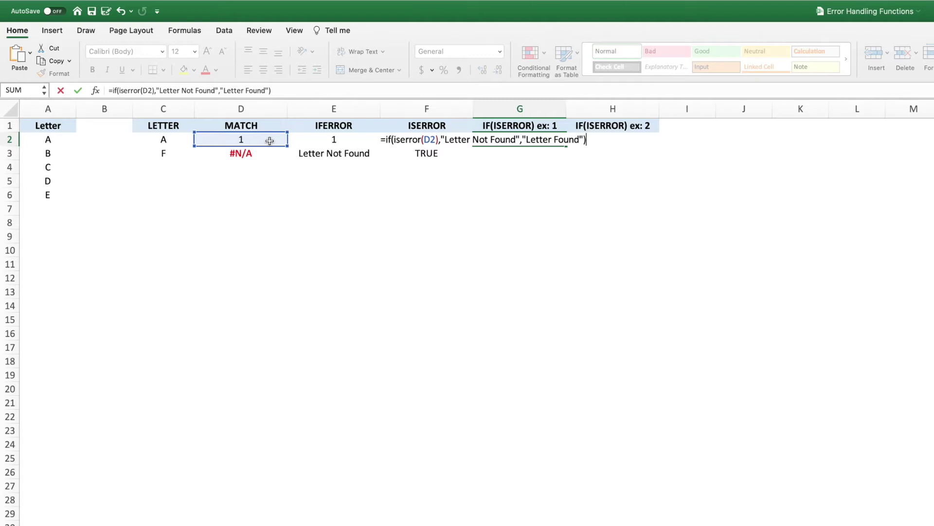
key(Return)
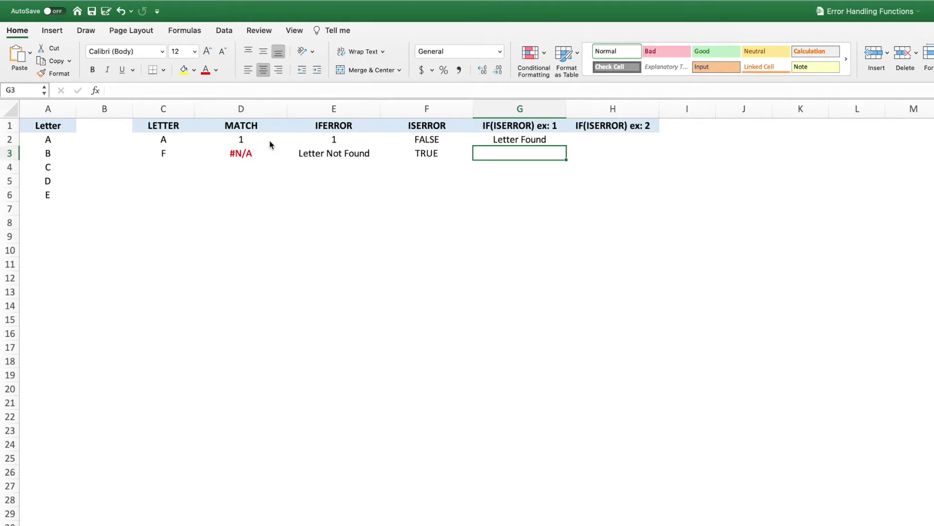
click(553, 139)
drag(566, 146, 567, 156)
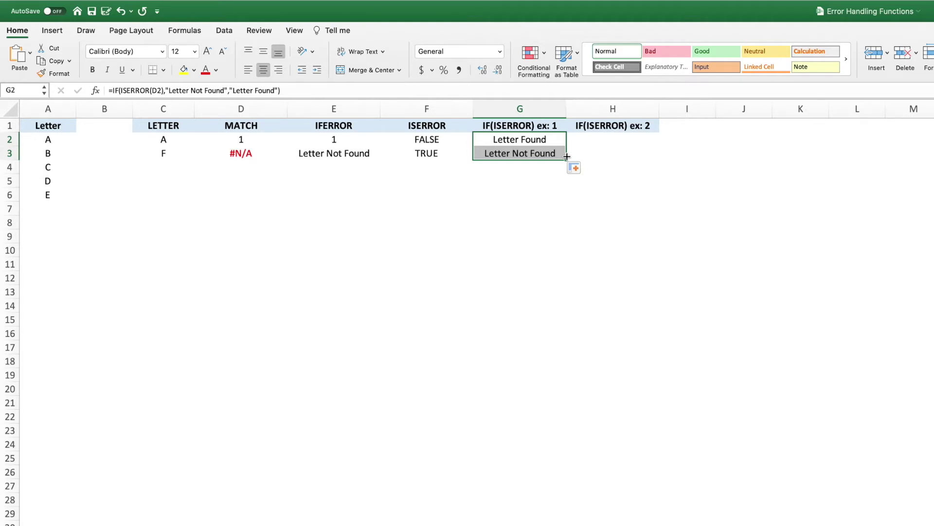
Copy the entire IF(ISERROR) formula text from G2, then leave the cell without editing it
click(636, 137)
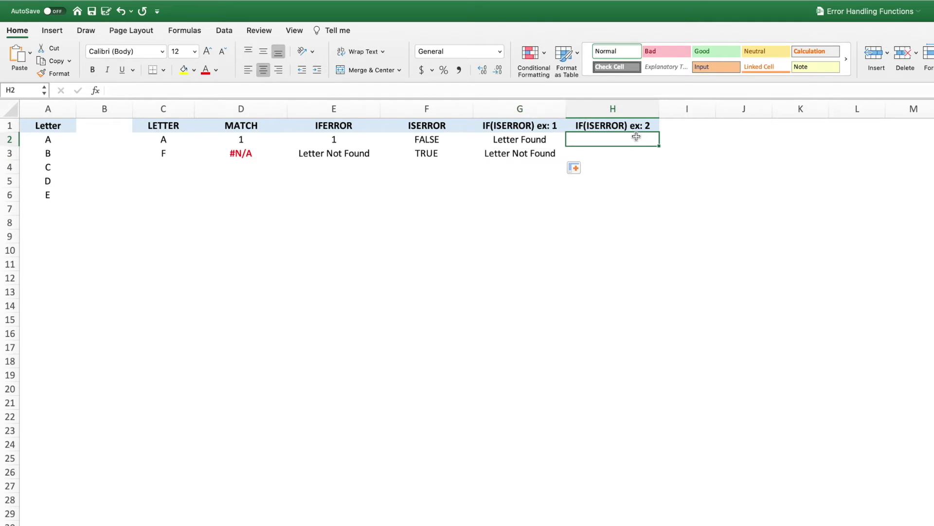
click(558, 139)
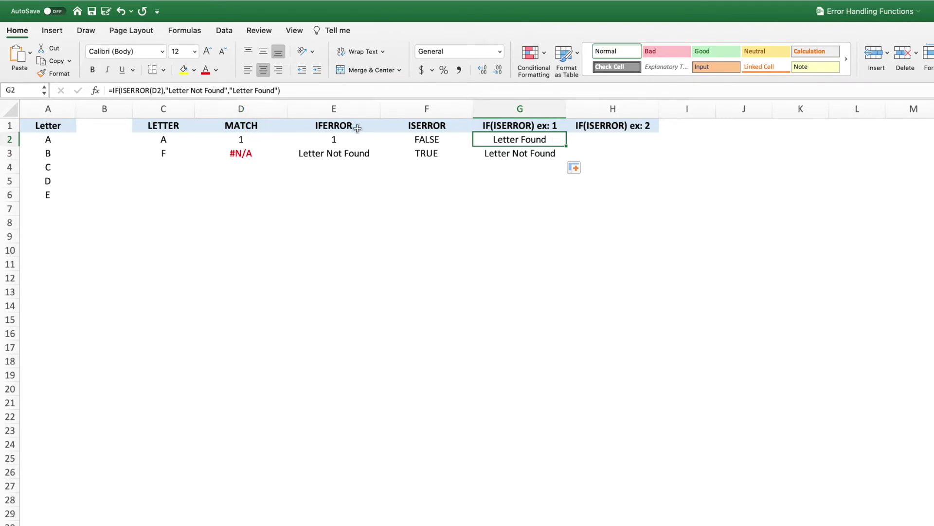
click(284, 90)
drag(284, 91, 45, 99)
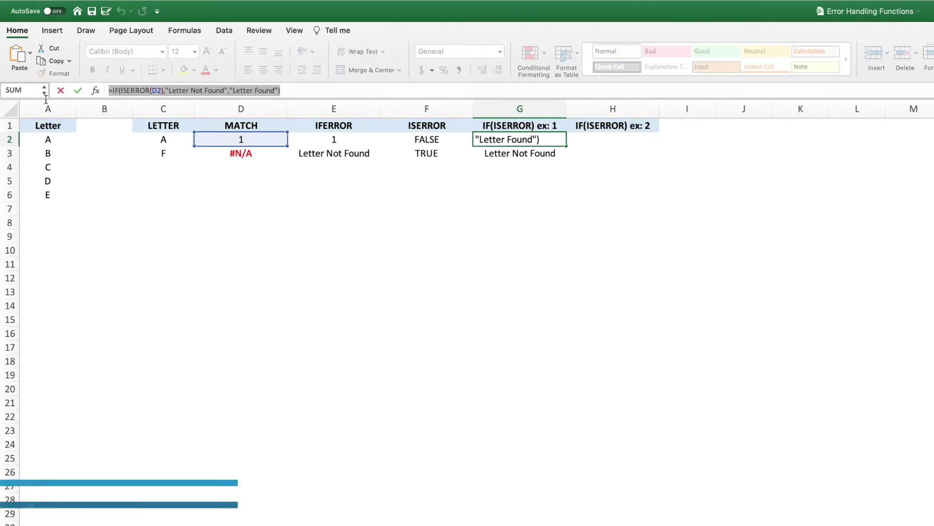
key(super+c)
key(Escape)
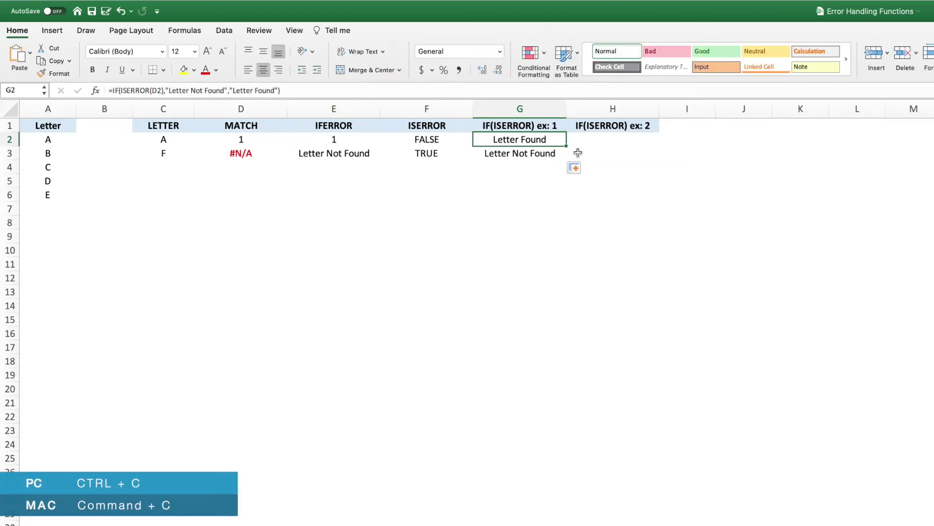
Paste the copied formula into H2, changing it to =IF(ISERROR(D2),"Letter Not Found",D2), and fill it down to H3
click(611, 140)
click(588, 91)
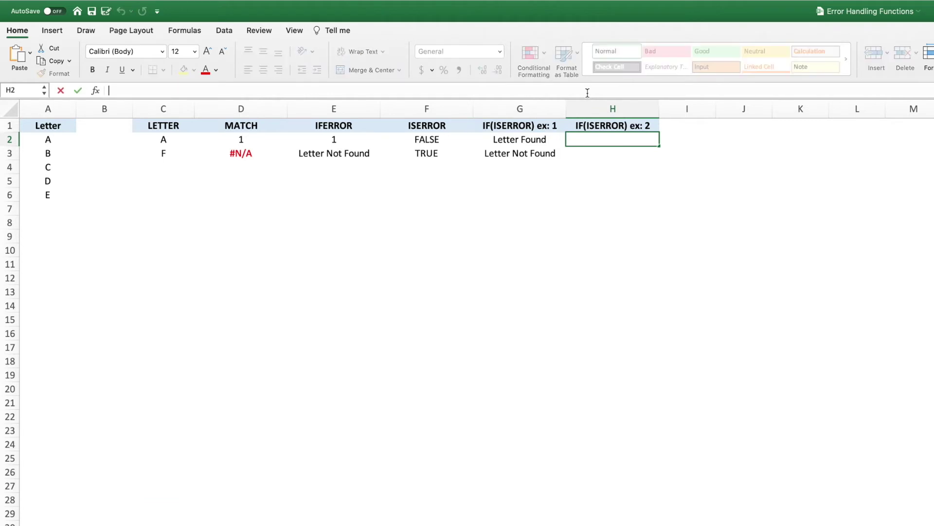
key(super+v)
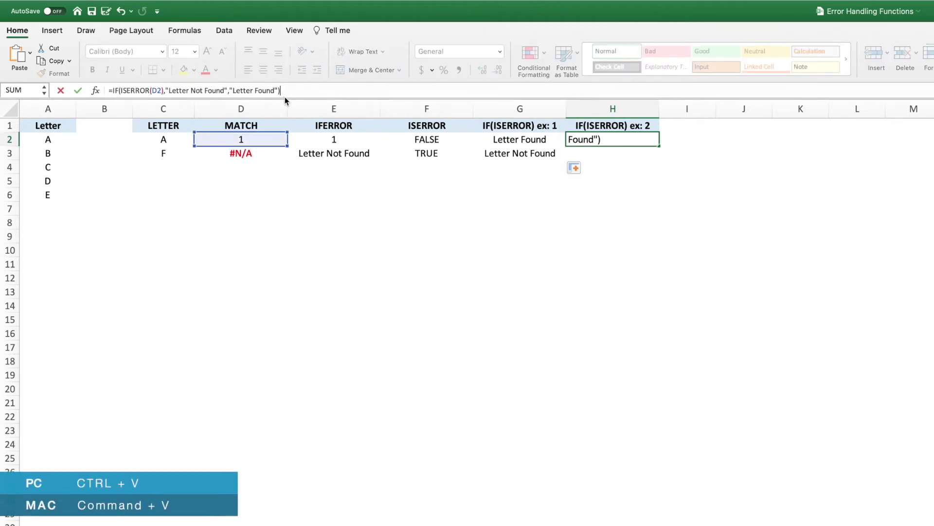
drag(279, 90, 229, 91)
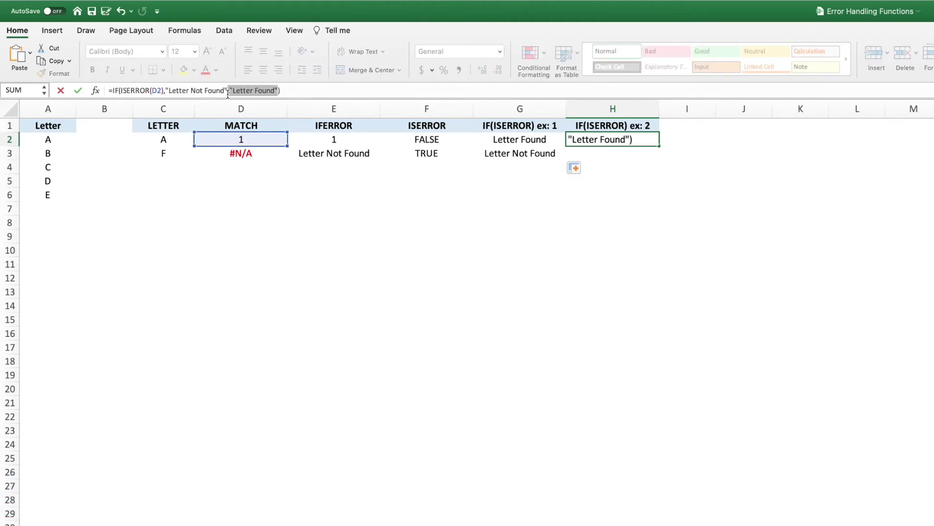
key(BackSpace)
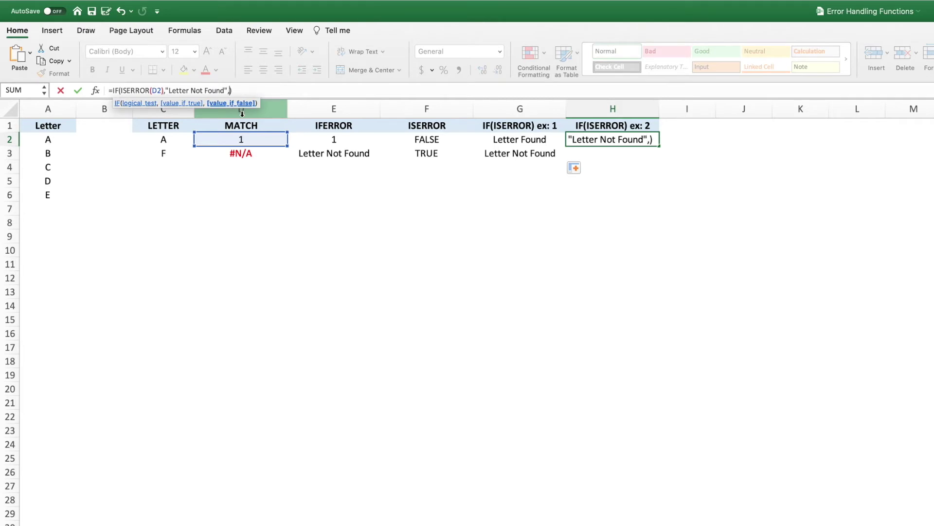
click(271, 138)
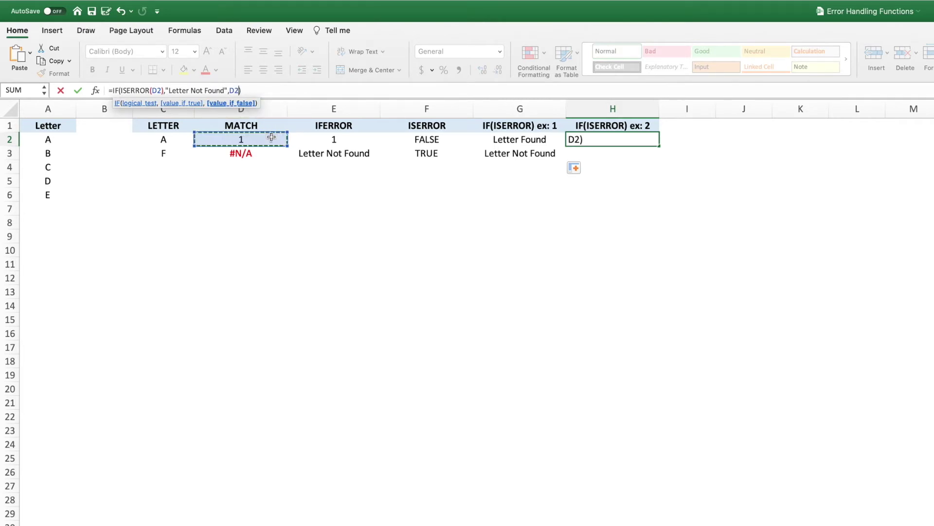
key(Return)
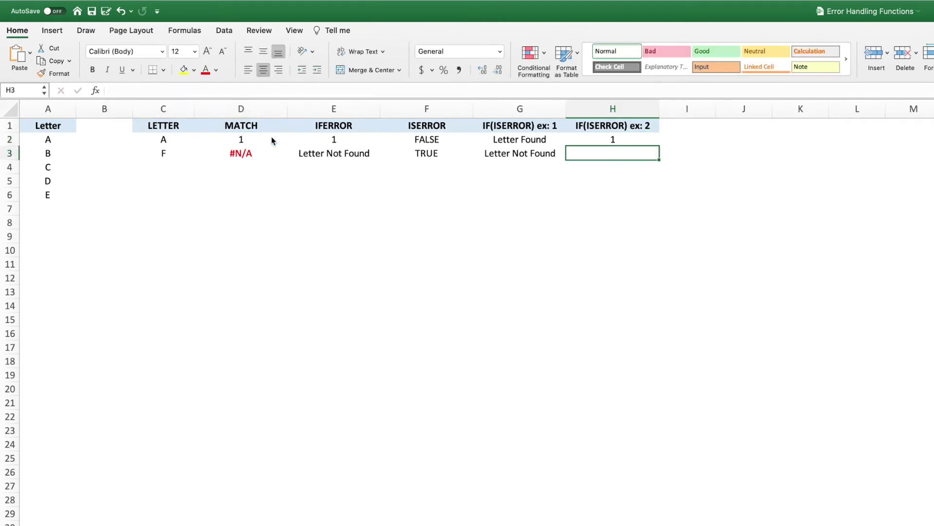
click(646, 139)
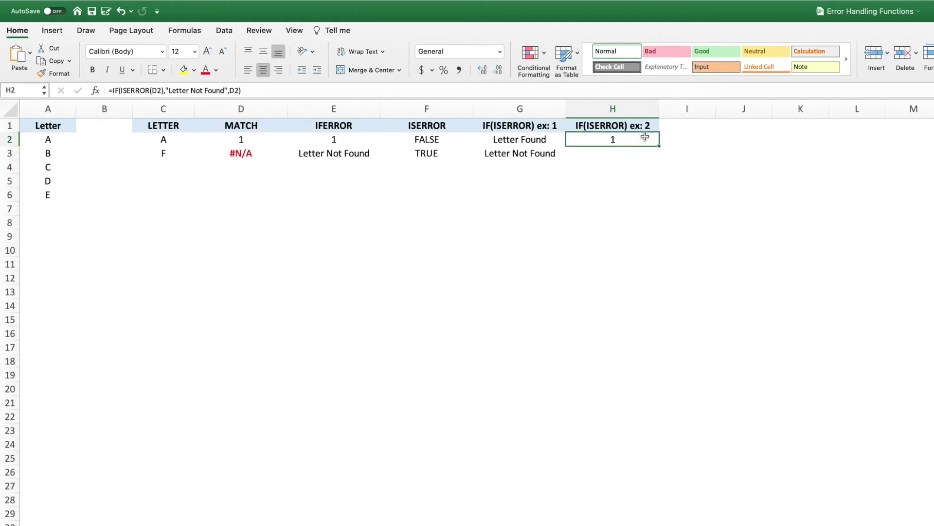
drag(658, 145, 659, 153)
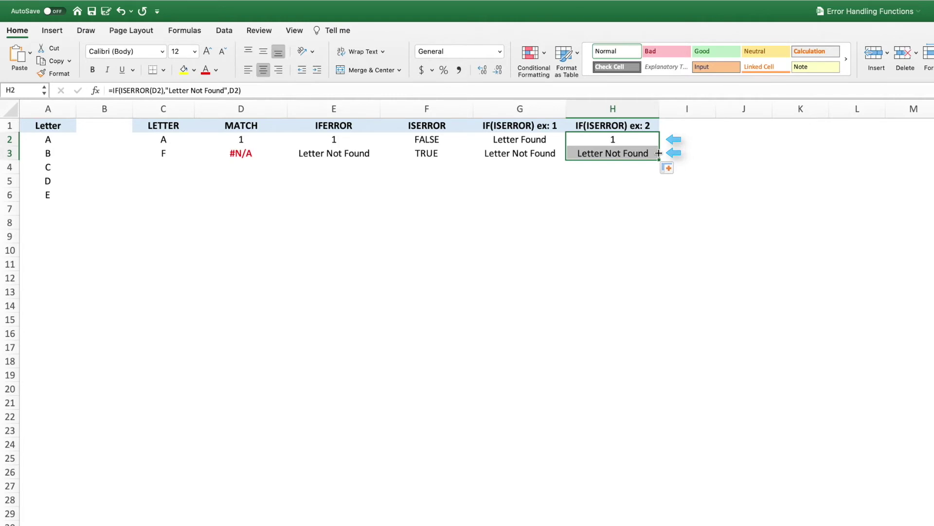
click(687, 131)
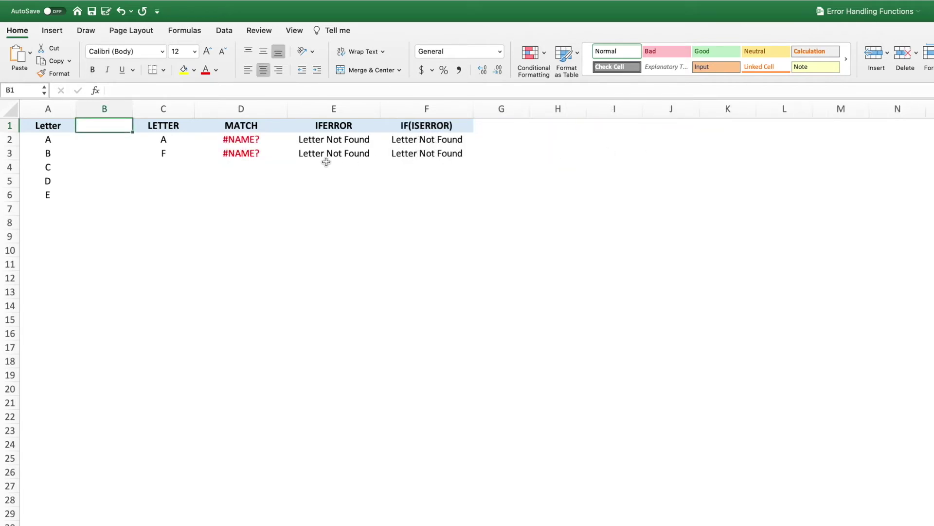
Examine the formulas in row 2 of the MATCH, IFERROR and IF(ISERROR) columns on the misspelled-function example
click(261, 141)
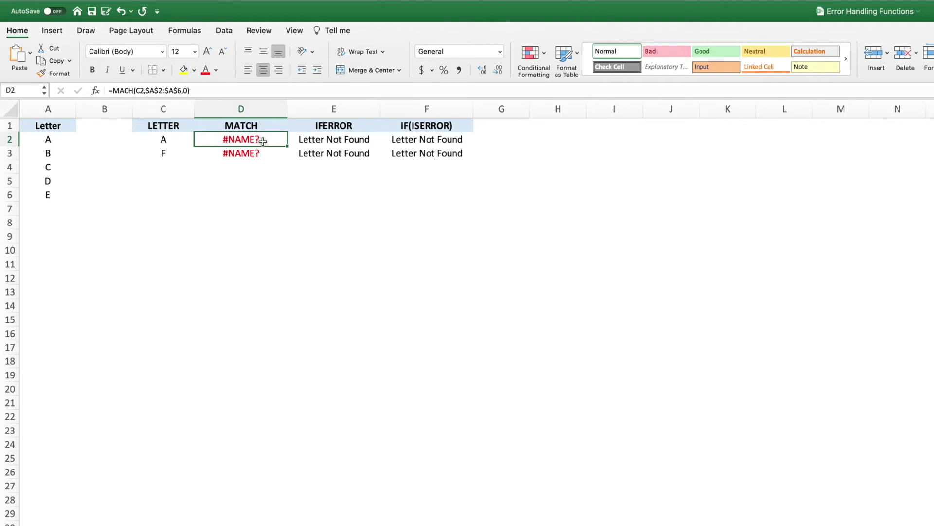
click(311, 140)
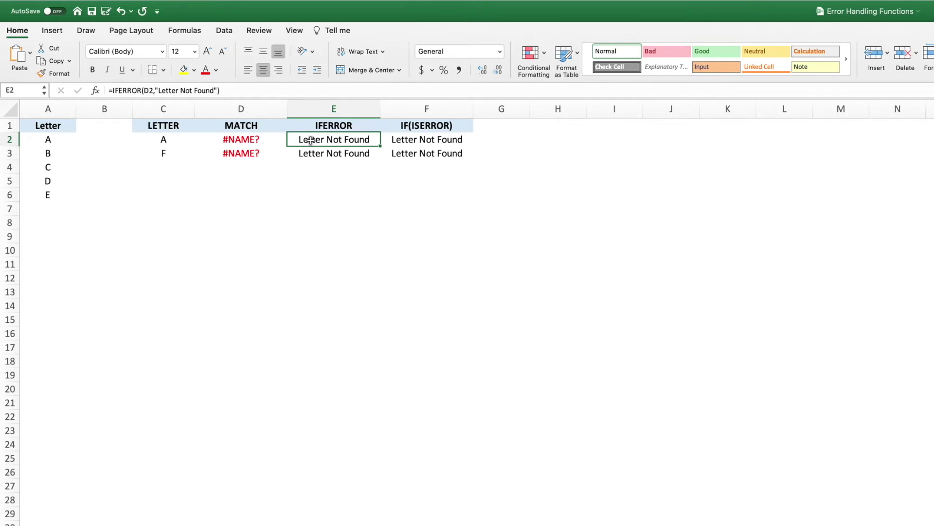
click(404, 140)
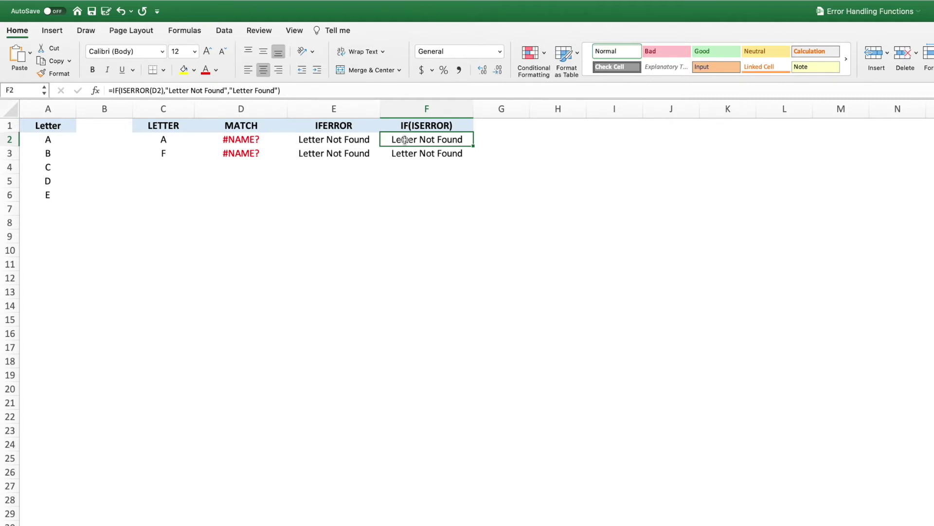
click(266, 140)
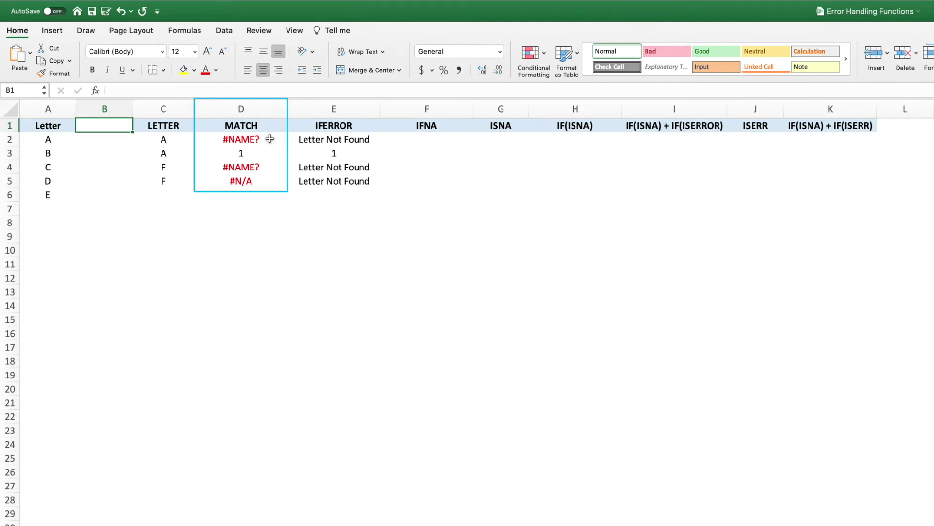
Compare the MATCH column formulas in D2 and D3 and examine the IFERROR formula in E2
click(269, 139)
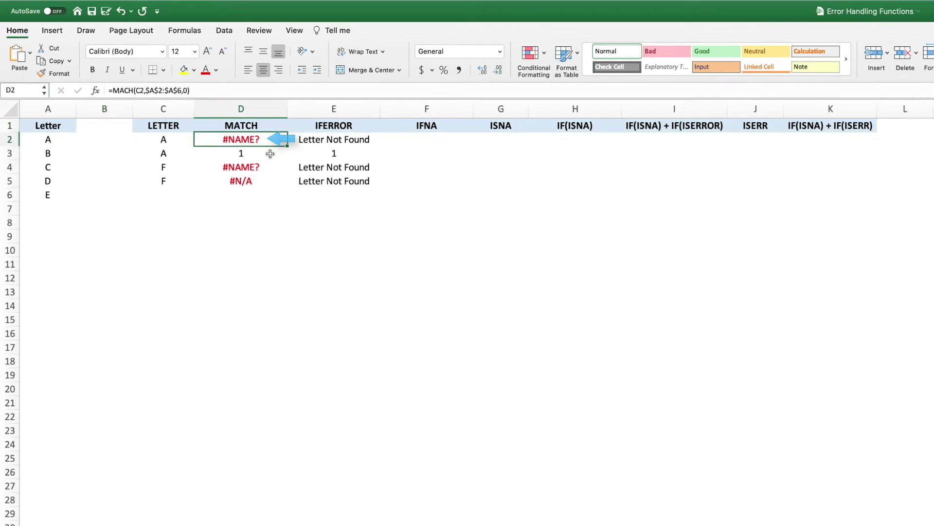
click(270, 154)
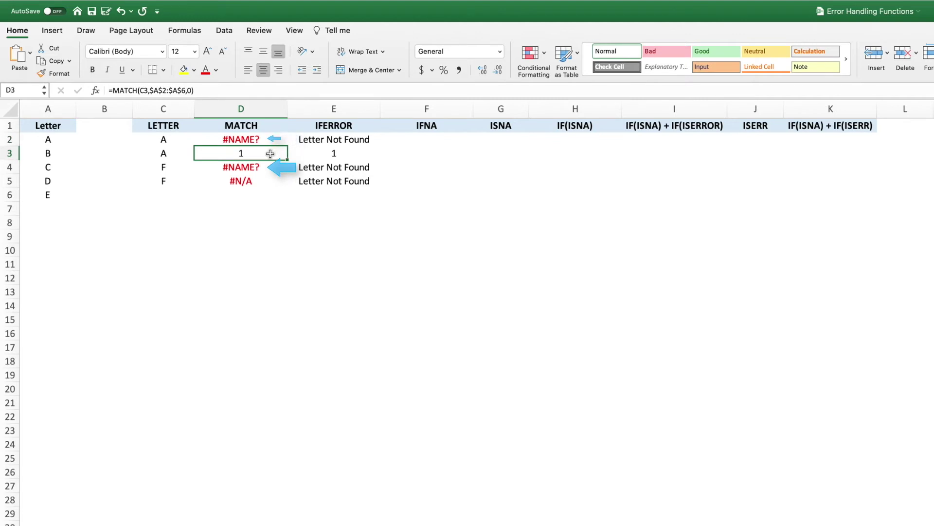
click(316, 140)
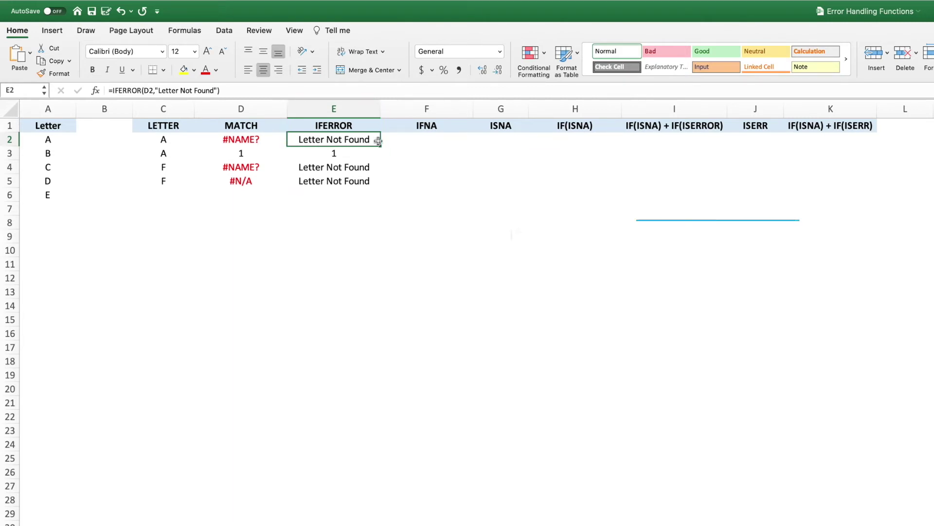
Enter =IFNA(D2,"Letter Not Found") in F2 and fill the formula down to F5
click(421, 140)
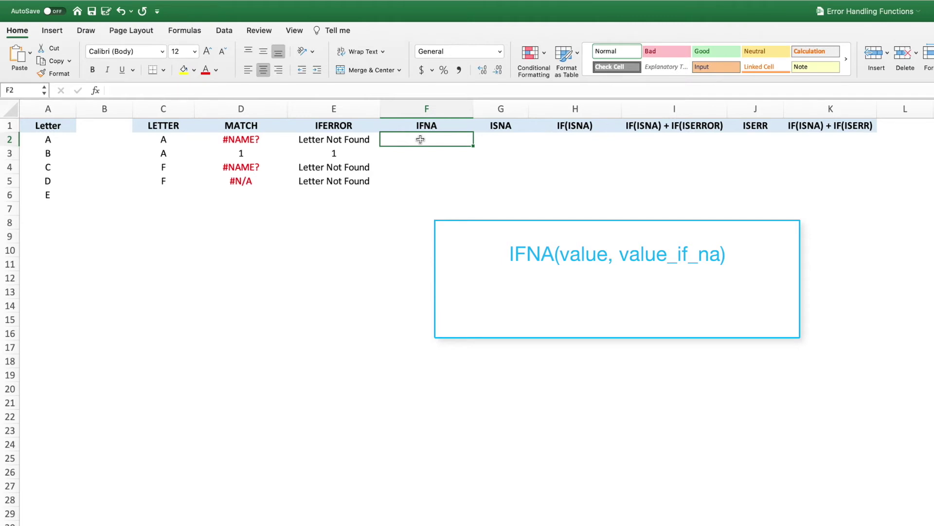
text(=ifna()
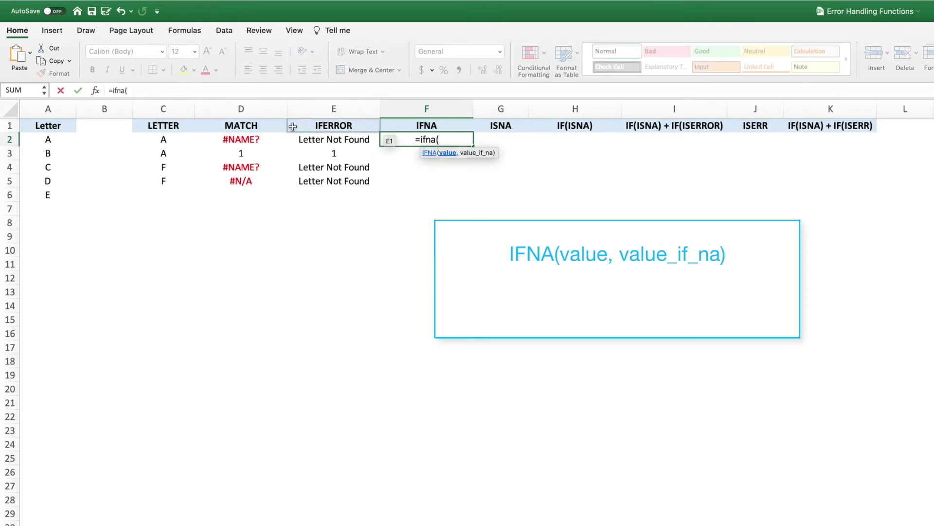
click(274, 138)
text(,)
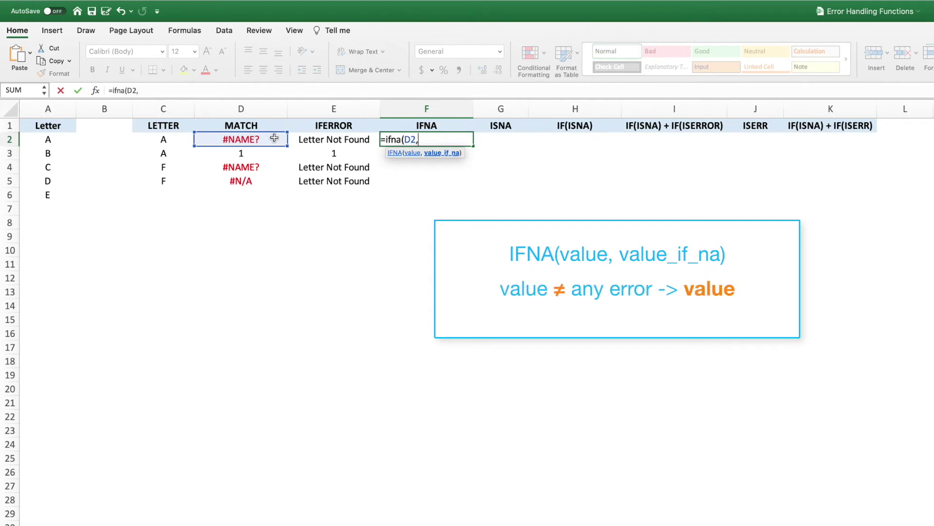
text(")
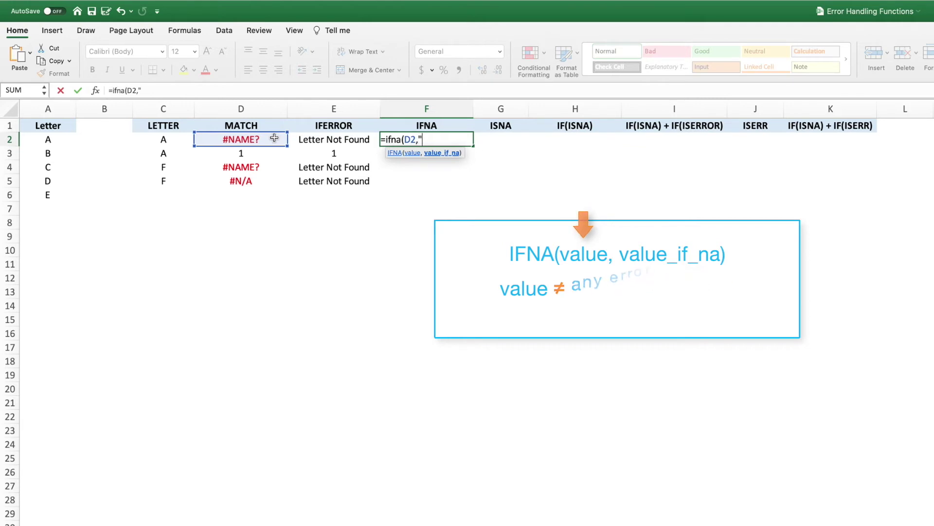
text(Letter Not F)
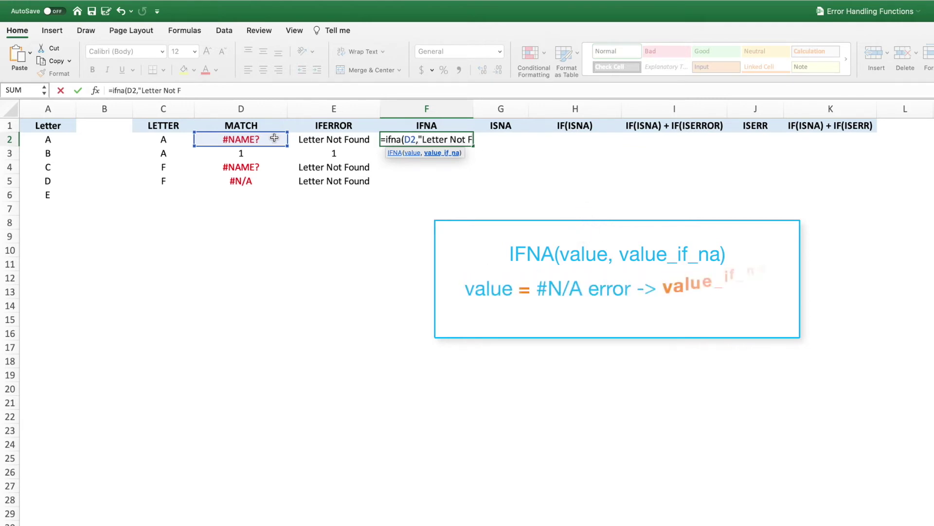
text(ound"))
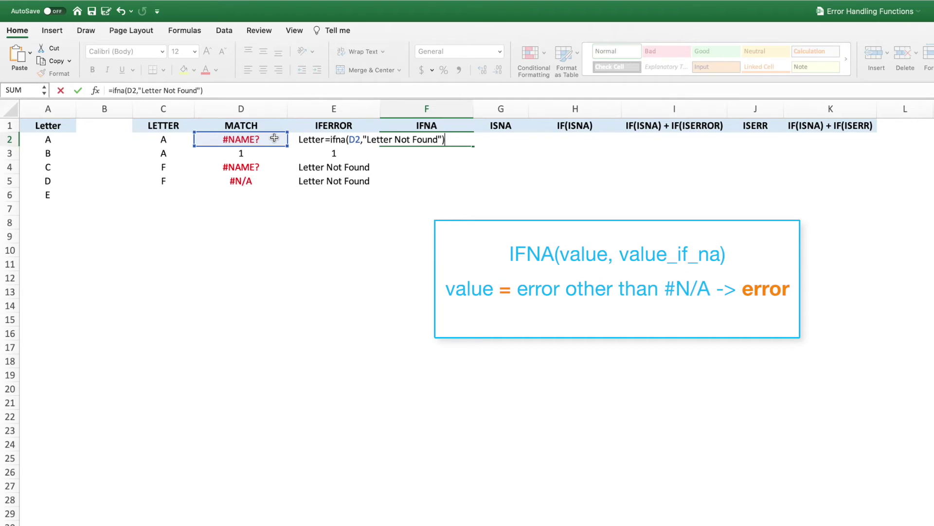
key(Return)
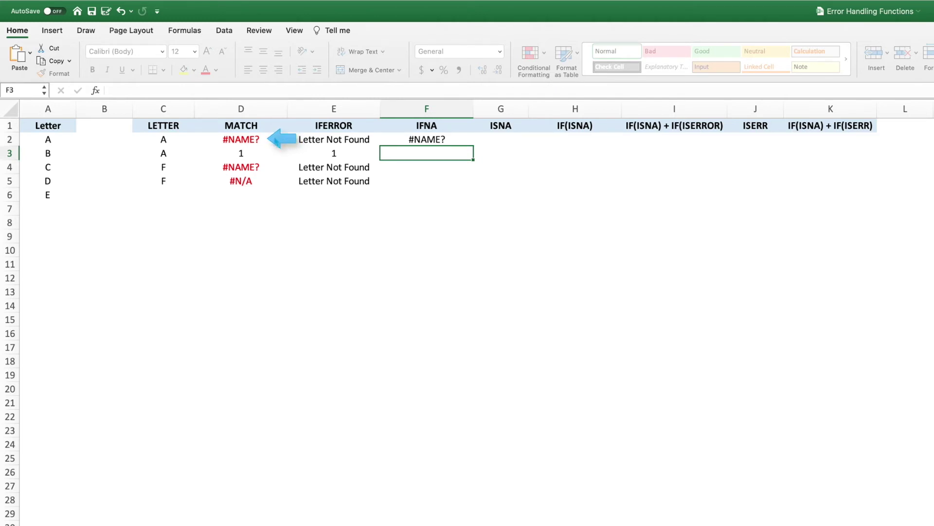
click(459, 139)
drag(472, 147, 470, 185)
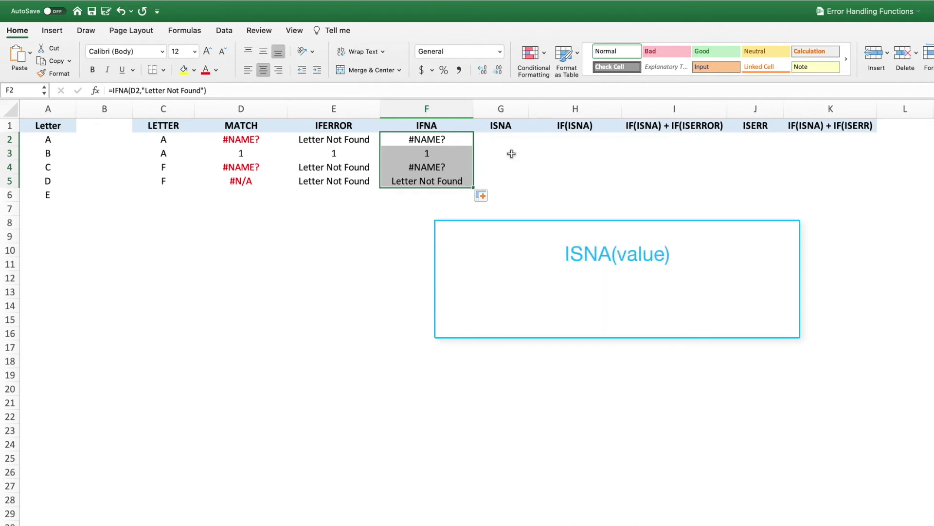
Enter =ISNA(D2) in G2 and fill the formula down to G5
click(526, 141)
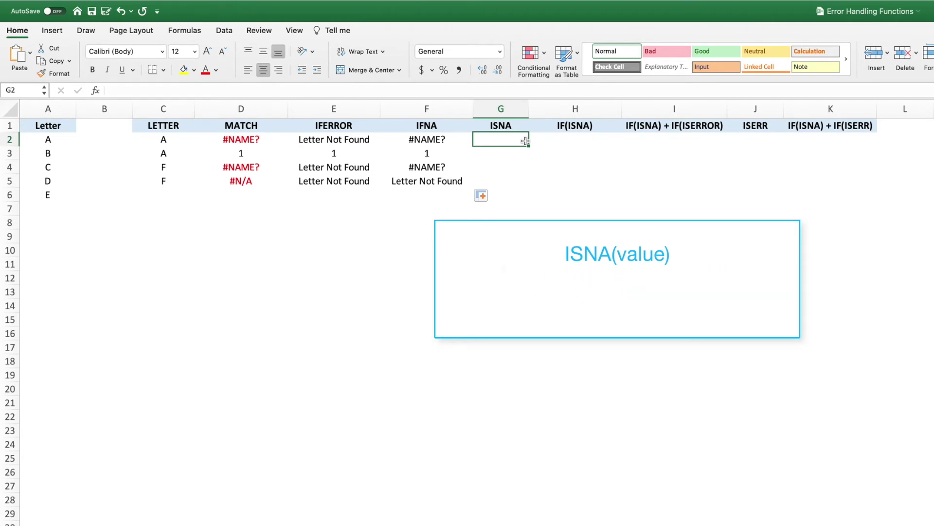
text(=isna()
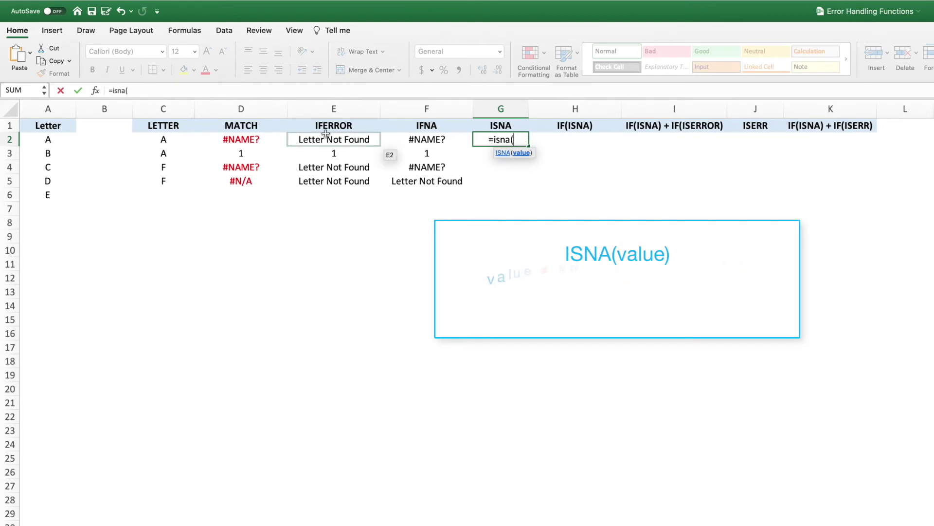
click(278, 139)
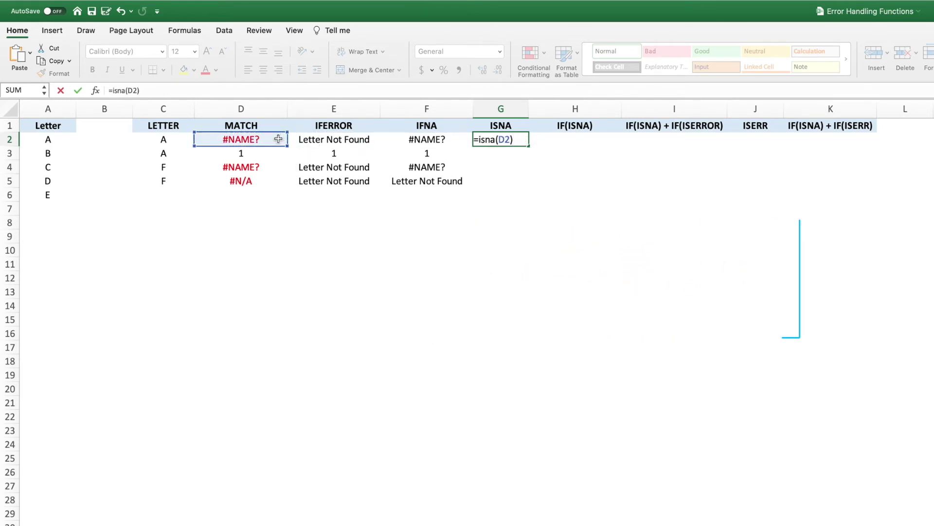
key(Return)
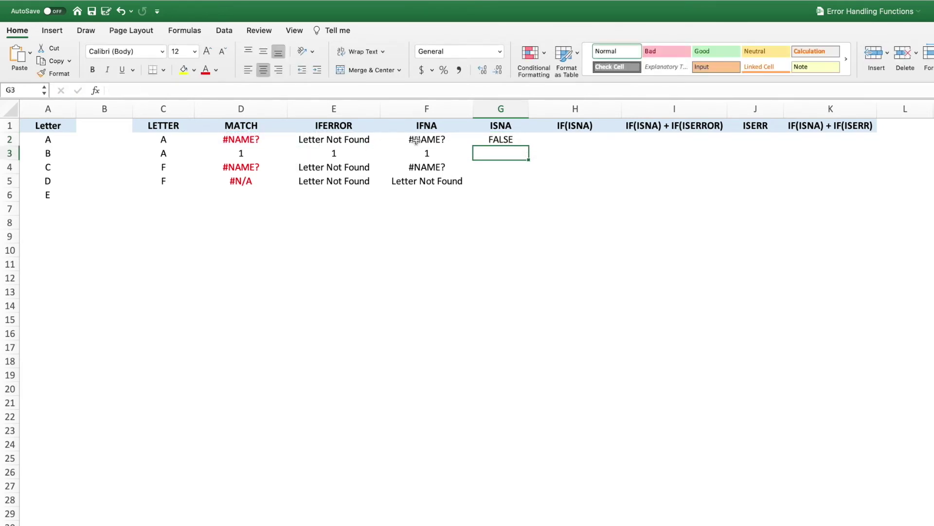
click(524, 141)
drag(530, 147, 522, 189)
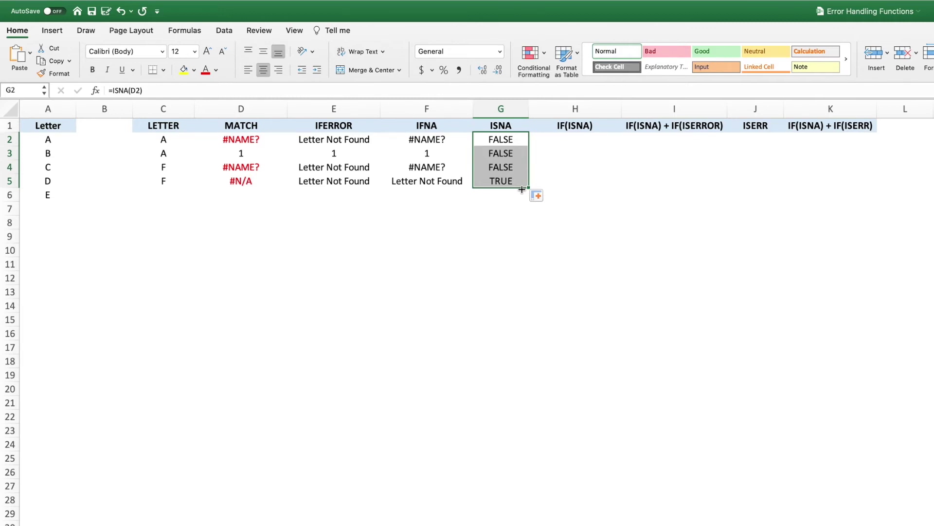
Enter =IF(ISNA(D2),"Letter Not Found","Letter Found") in H2 and fill the formula down to H5
click(591, 142)
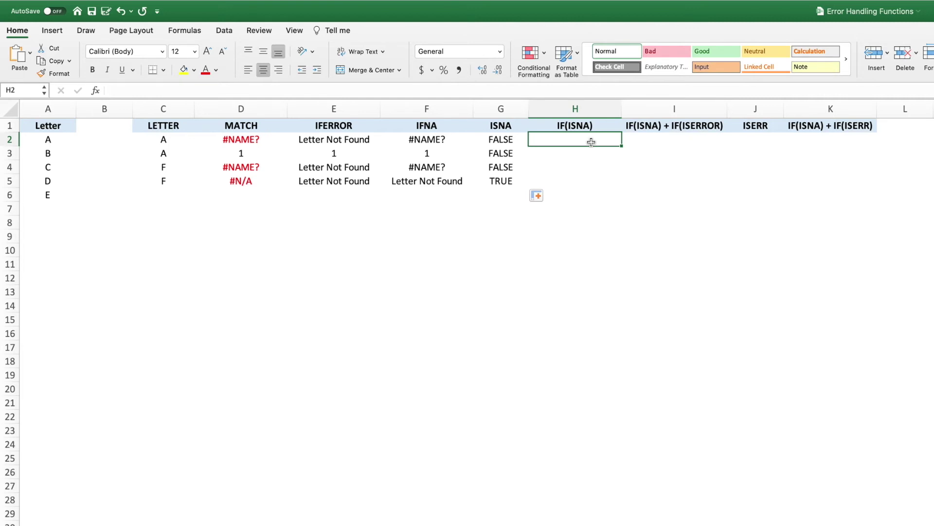
text(=if(isna()
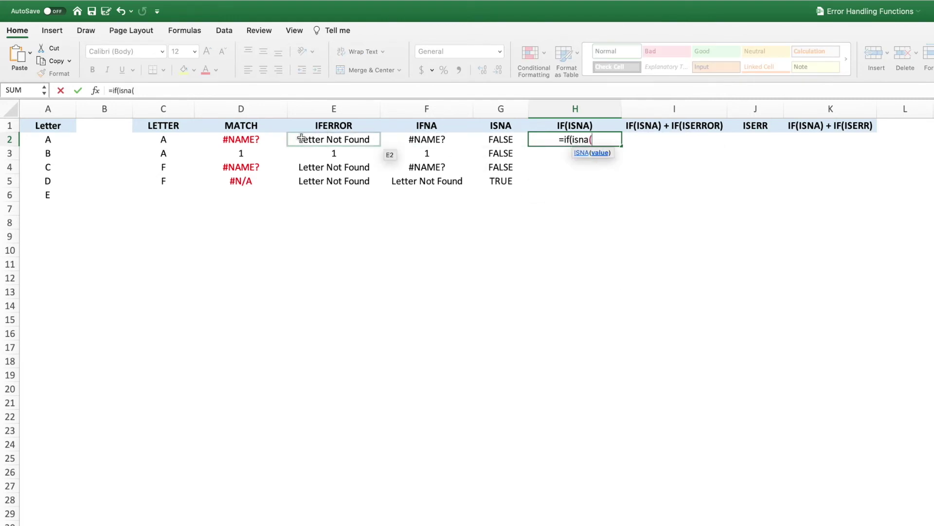
click(280, 139)
text())
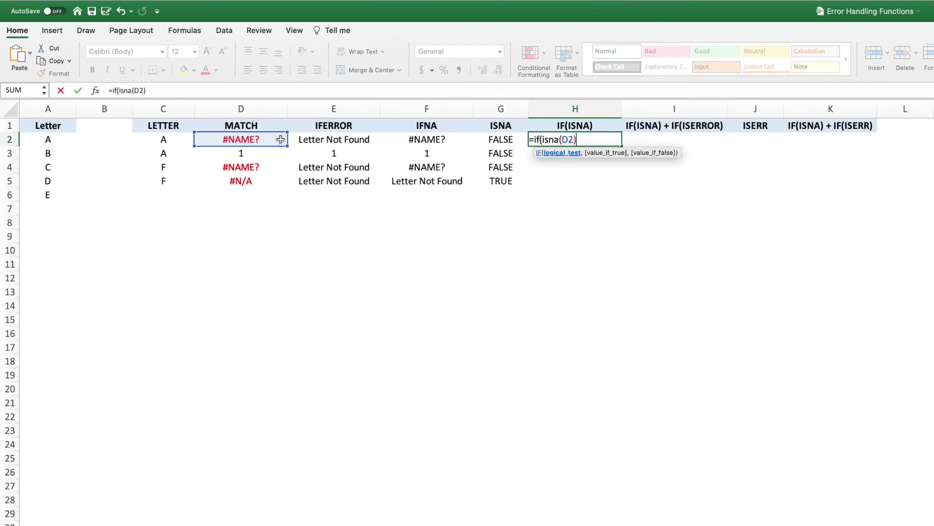
text(,)
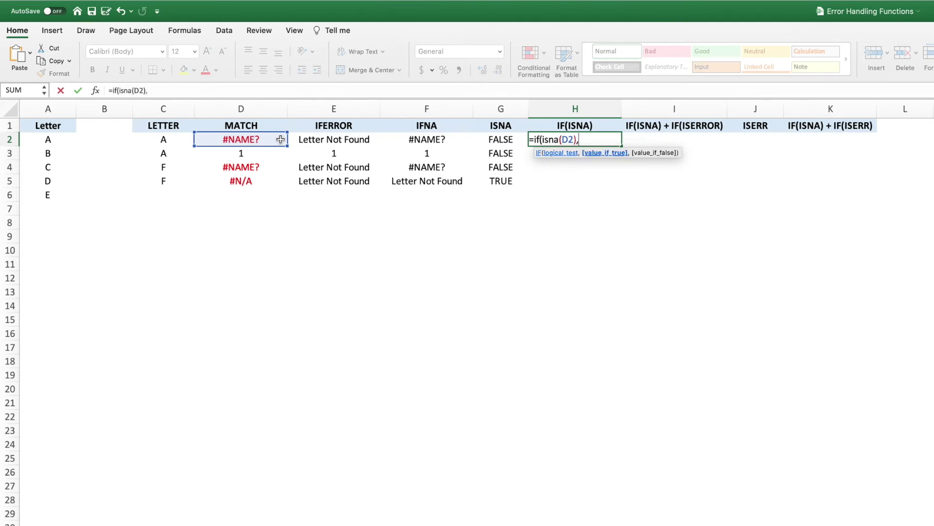
text("Letter Not )
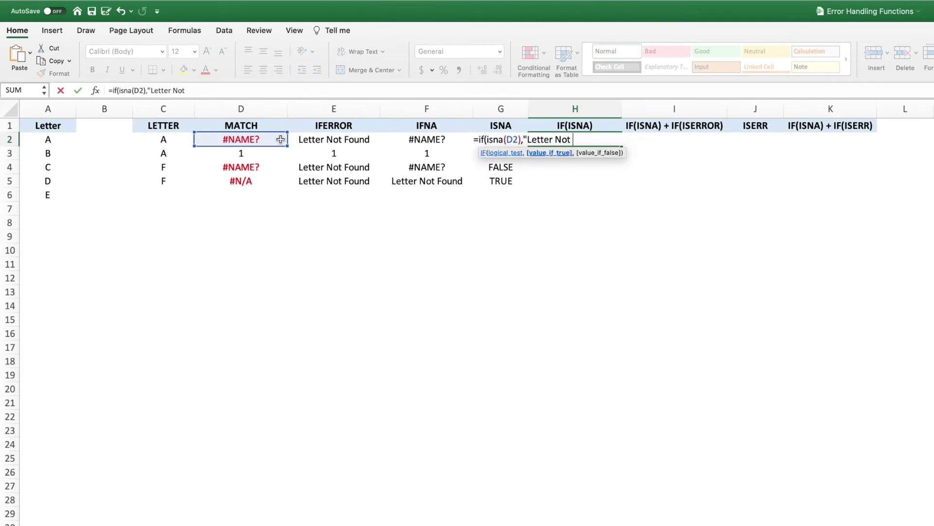
text(Found","Lett)
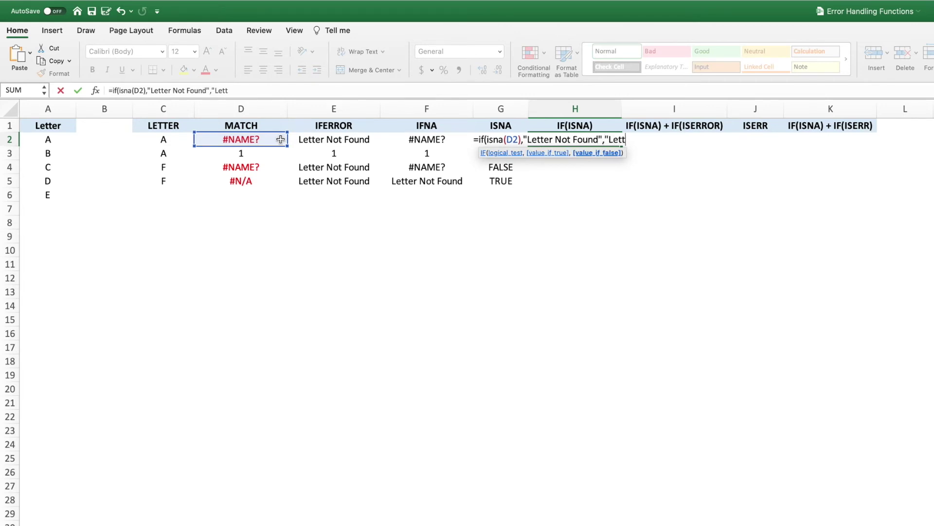
text(er Found"))
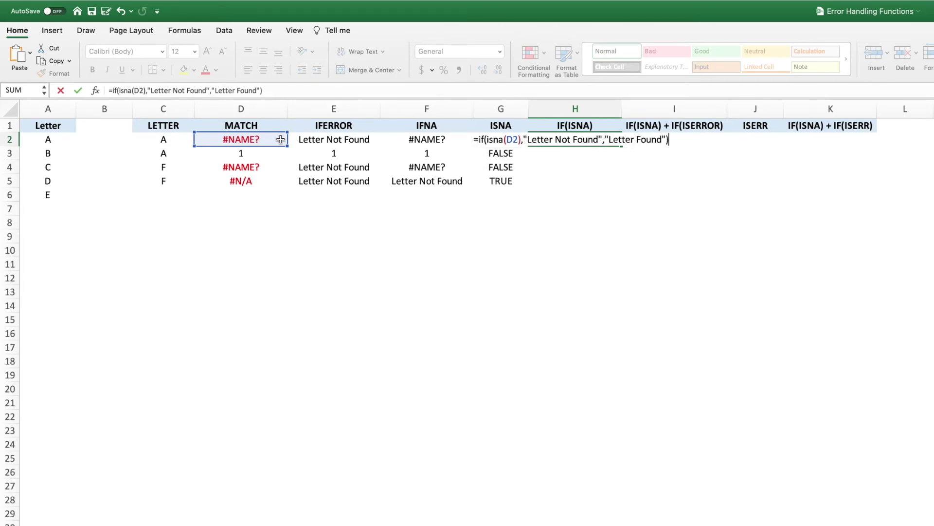
key(Return)
click(607, 141)
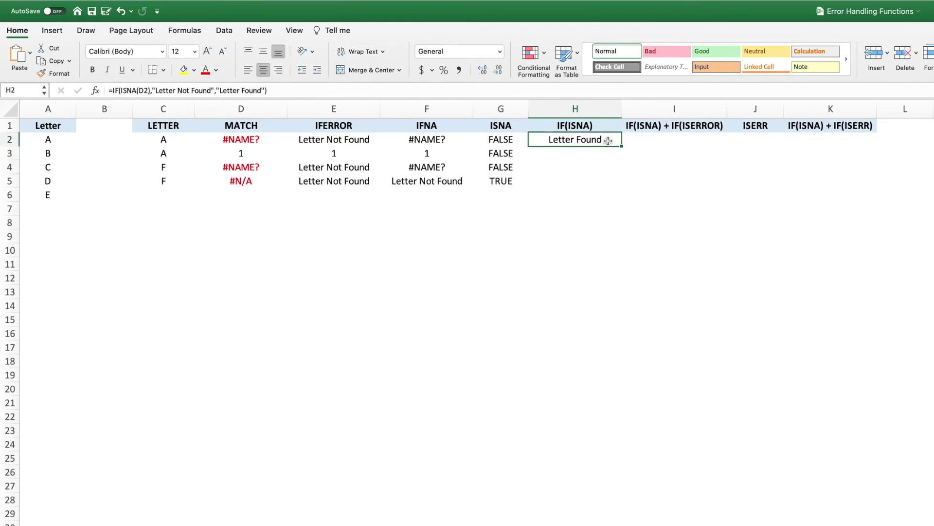
drag(621, 147, 617, 185)
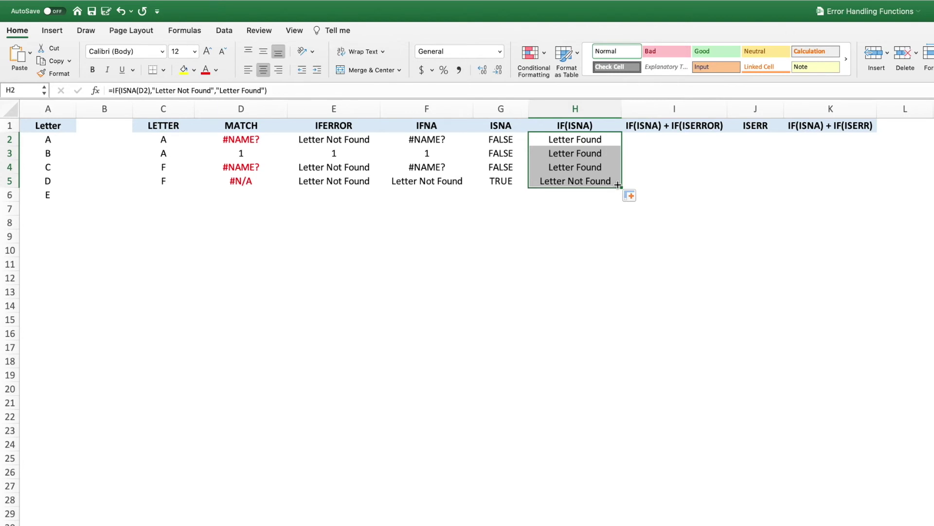
Copy the formula text from H2 into I2, keeping the reference to D2
click(703, 137)
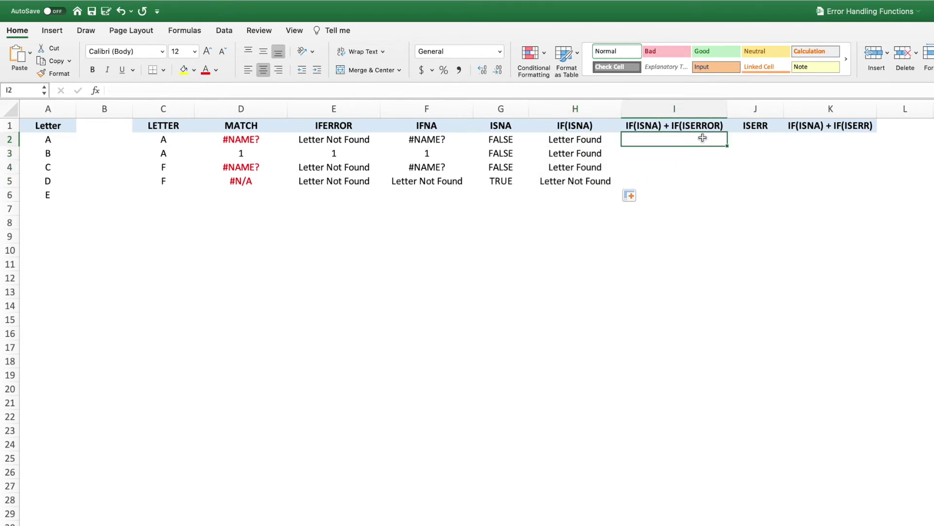
click(606, 139)
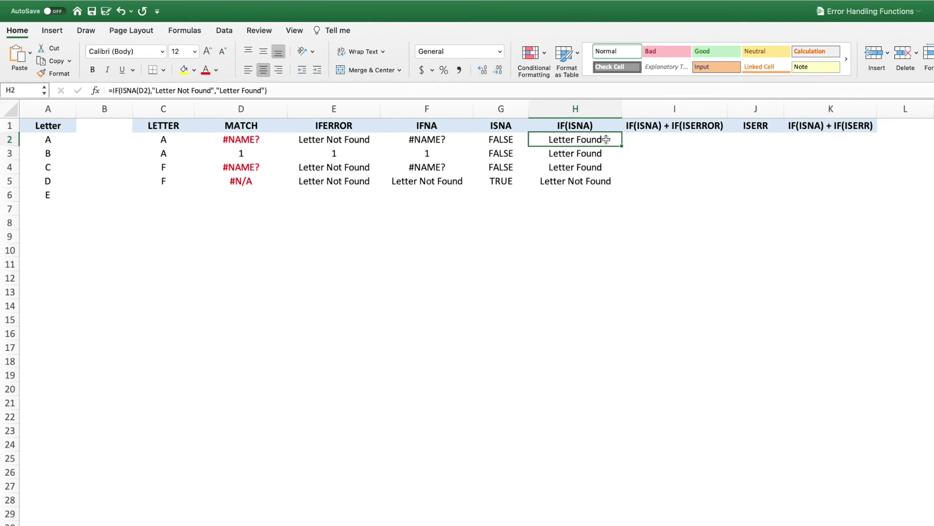
click(398, 92)
drag(398, 93, 84, 90)
key(super+c)
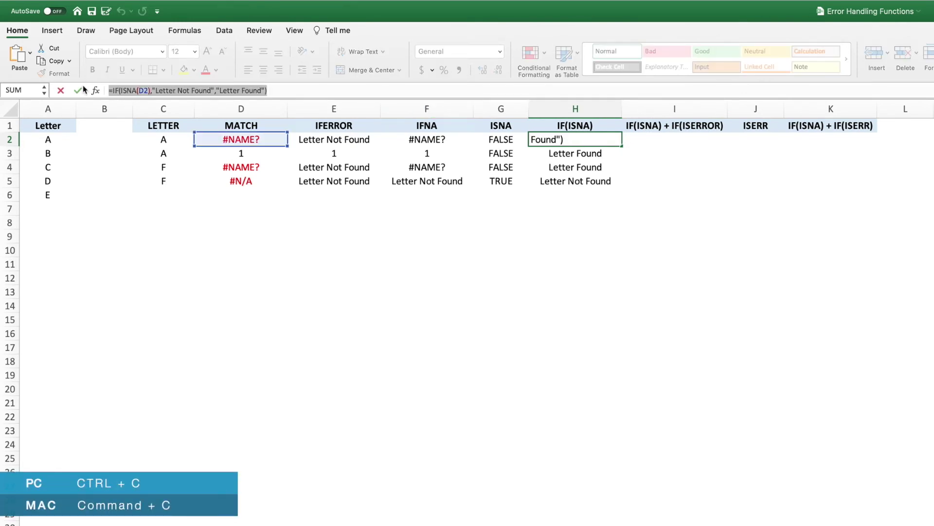
key(Tab)
click(121, 91)
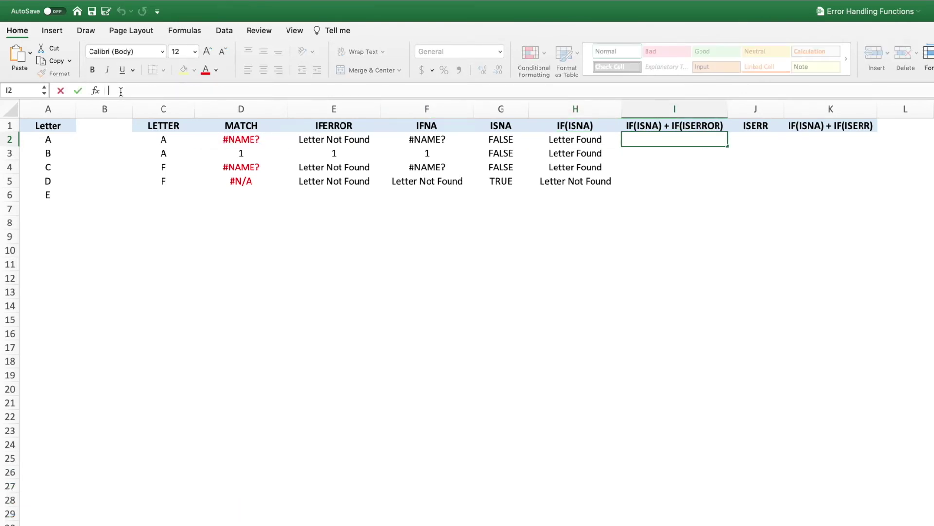
key(super+v)
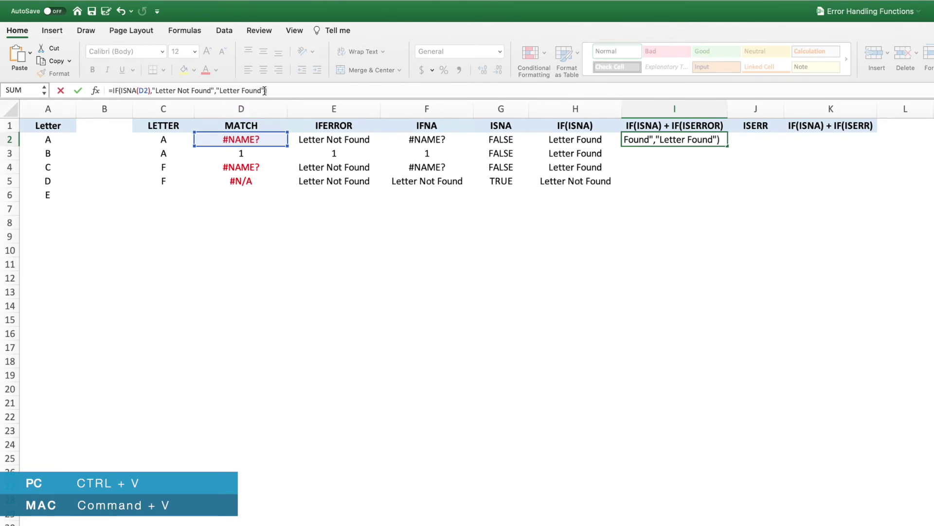
Replace the "Letter Found" argument in I2 with IF(ISERROR(D2),"ERROR","Letter Found") and fill the formula down to I5
drag(265, 91, 218, 92)
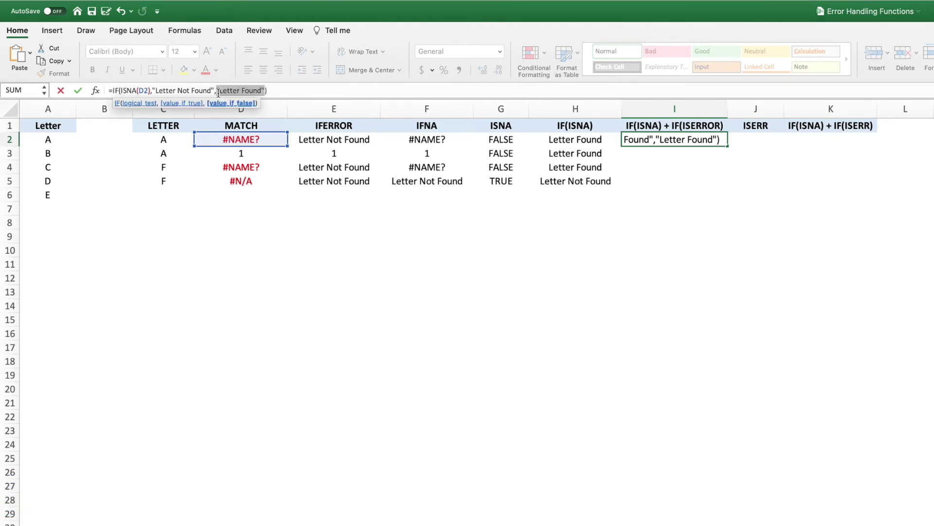
key(BackSpace)
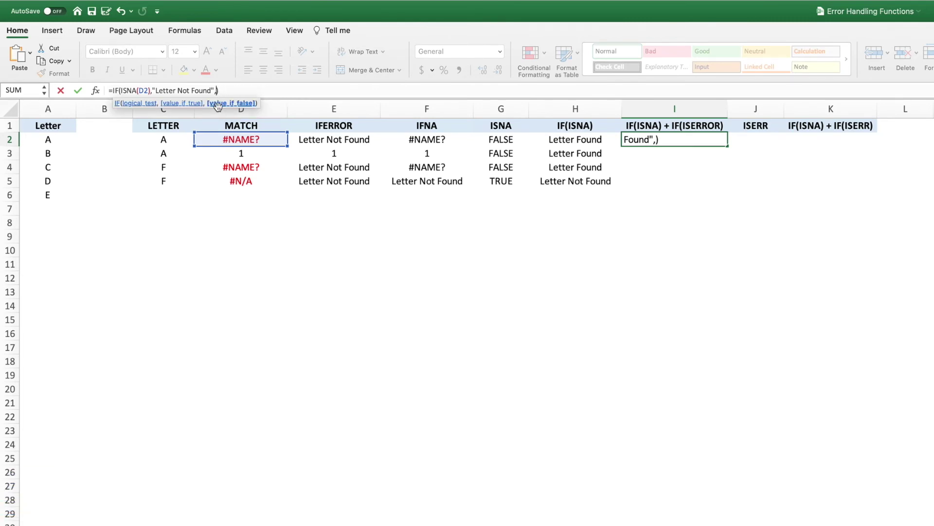
text(if(iserr)
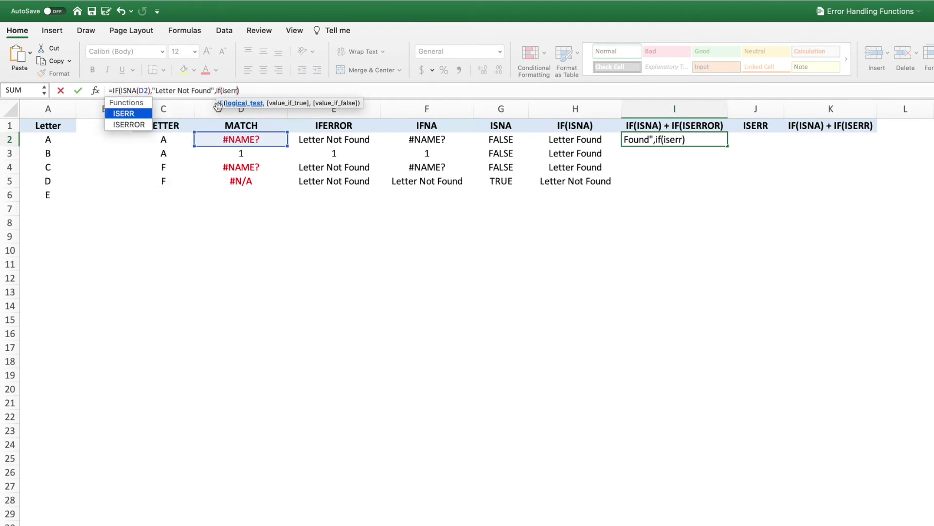
text(or()
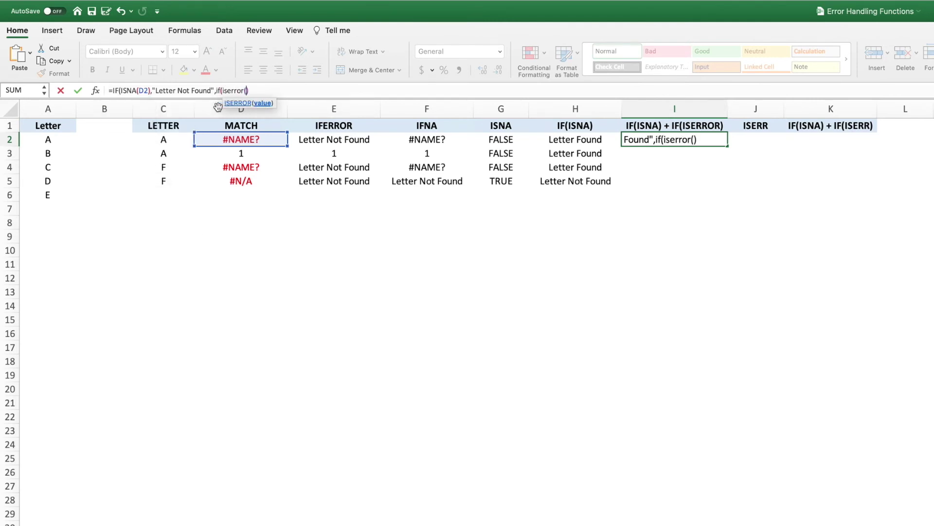
click(229, 138)
text())
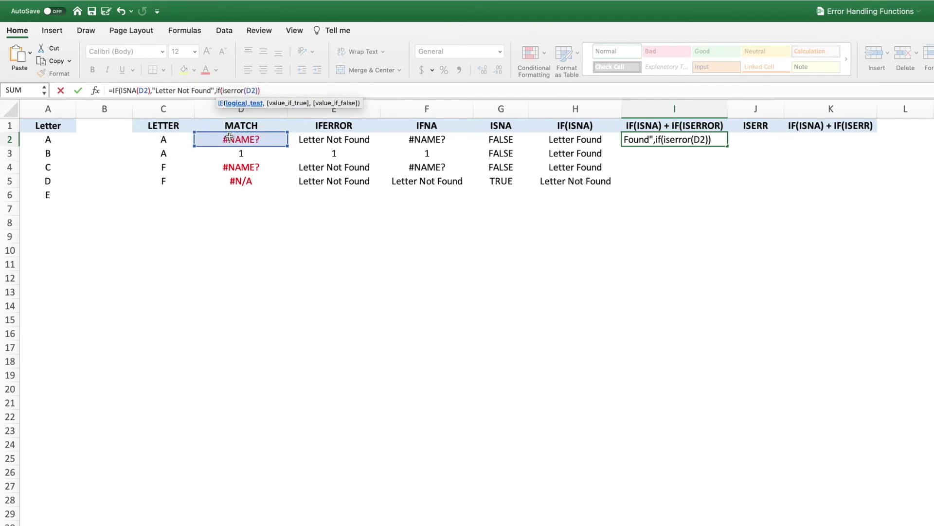
text(,"ERROR")
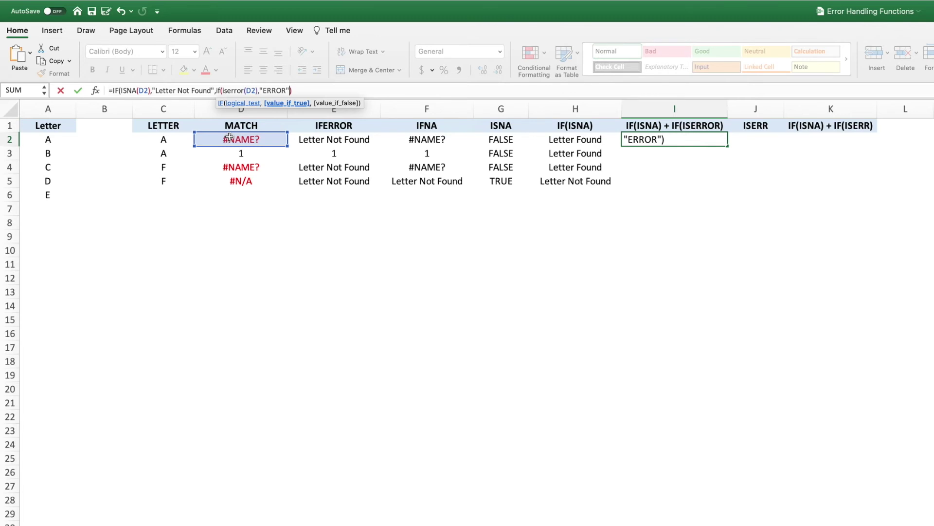
text(,"Letter)
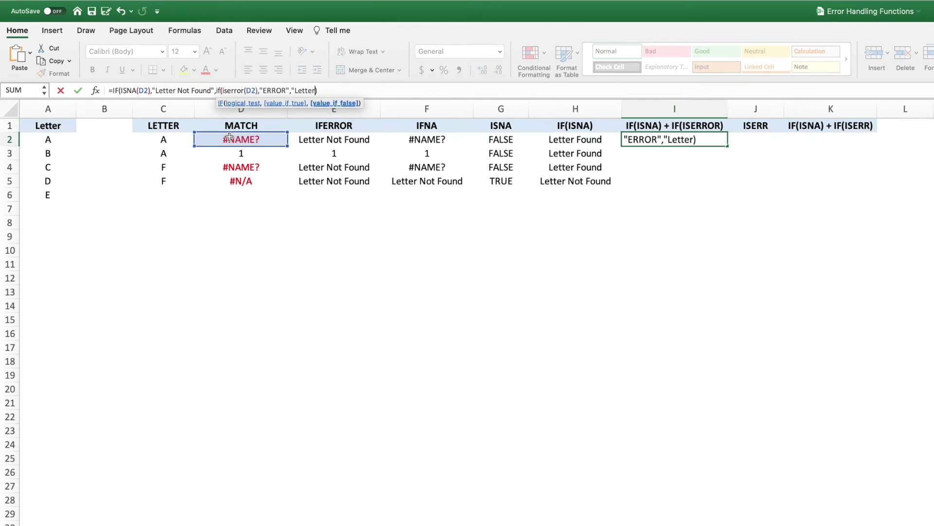
text( Found")))
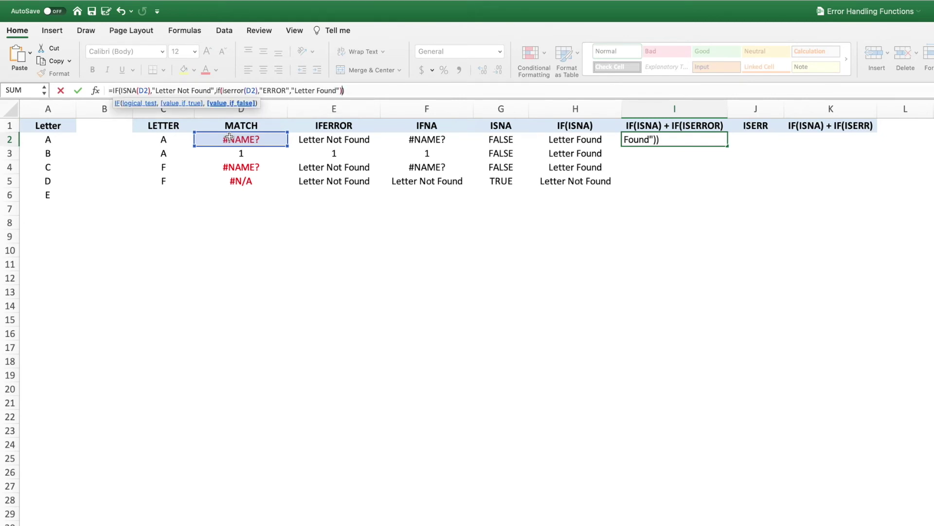
key(Return)
click(717, 141)
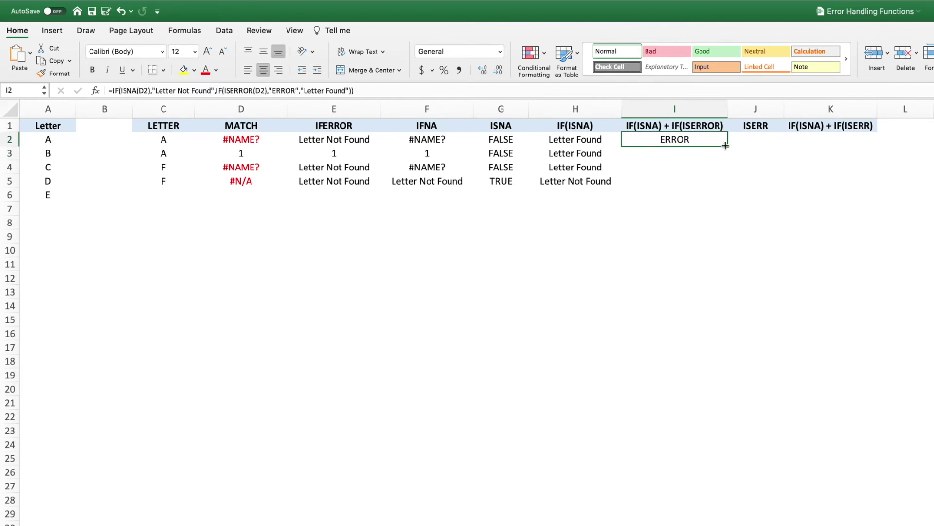
drag(726, 145, 721, 183)
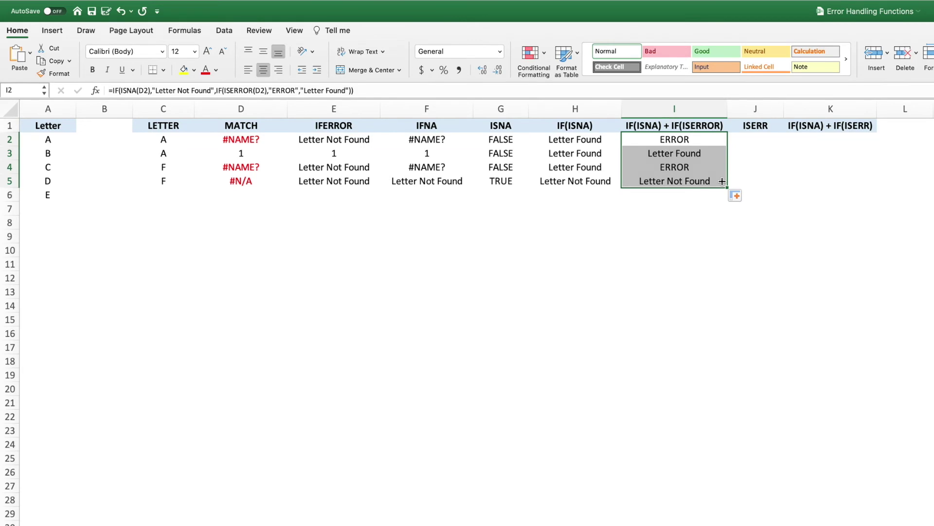
Enter =ISERR(D2) in J2 and fill the formula down to J5
click(760, 139)
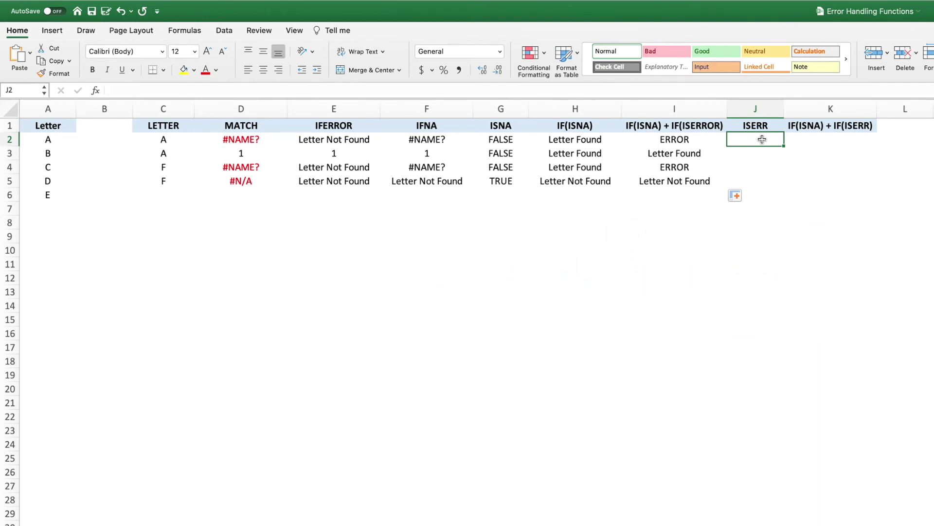
text(=iserr)
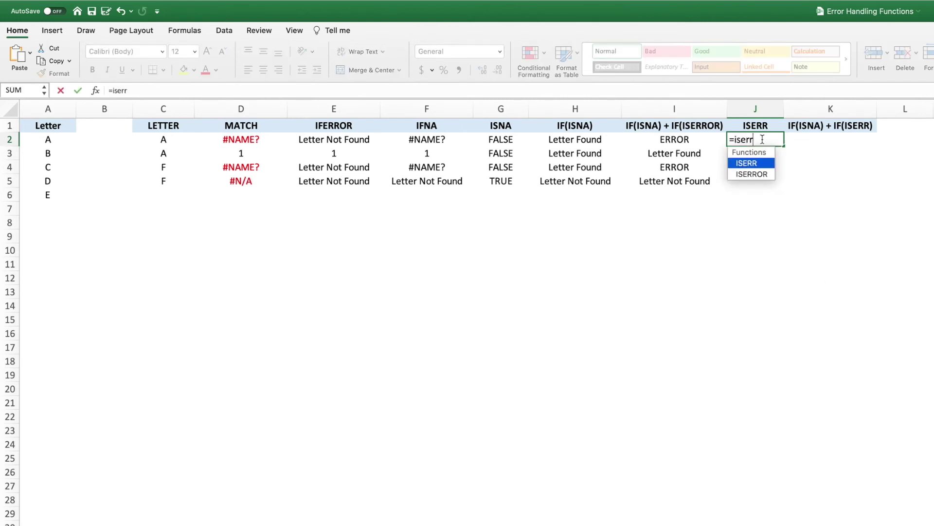
text(()
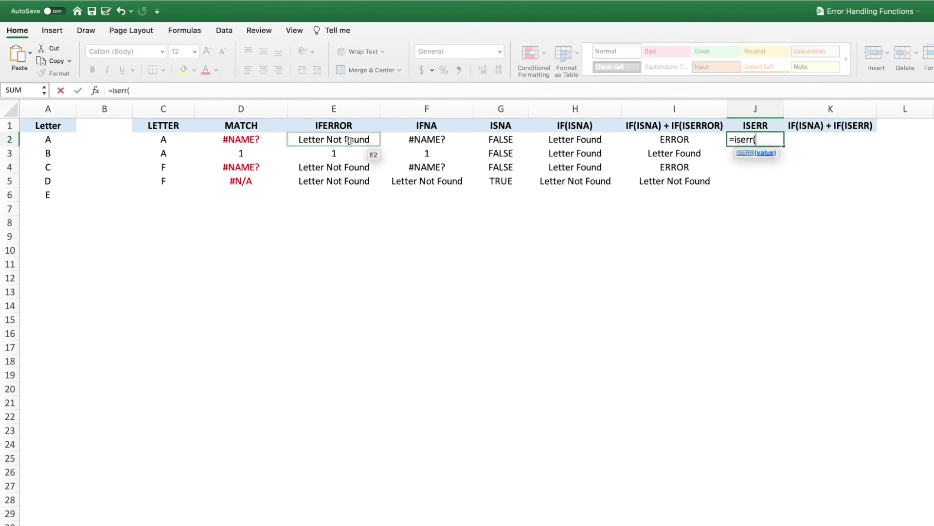
click(283, 140)
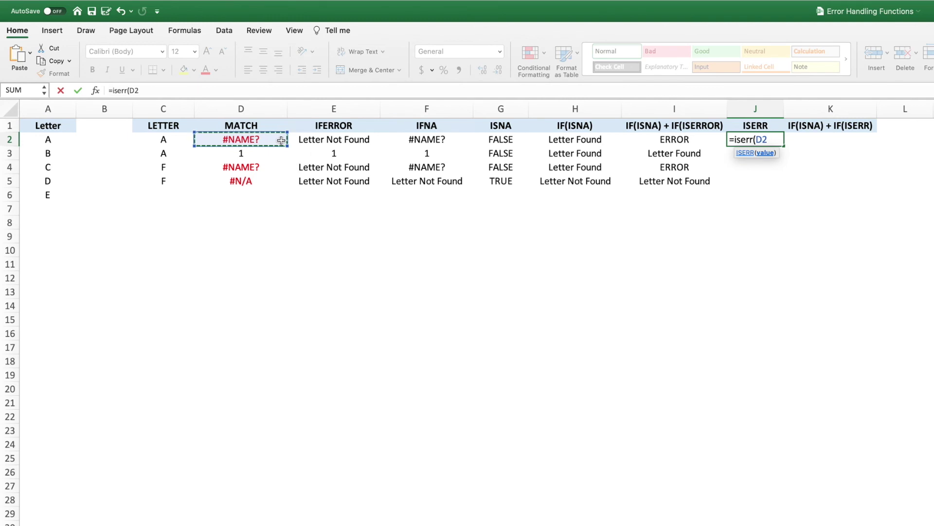
text())
key(Return)
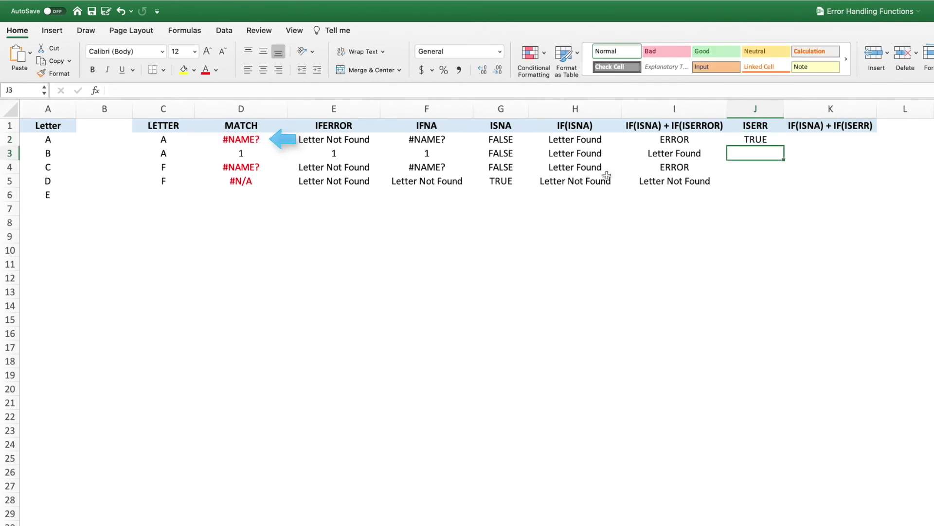
click(776, 141)
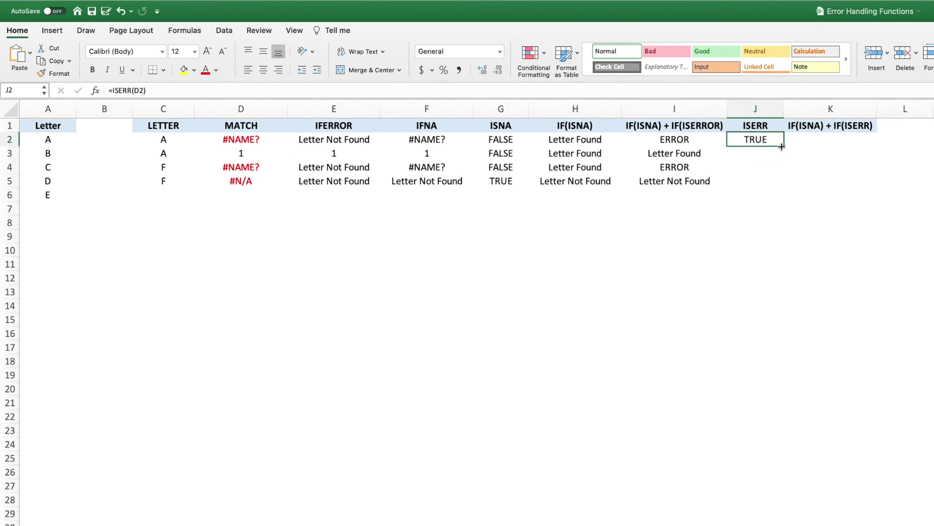
drag(783, 146, 776, 183)
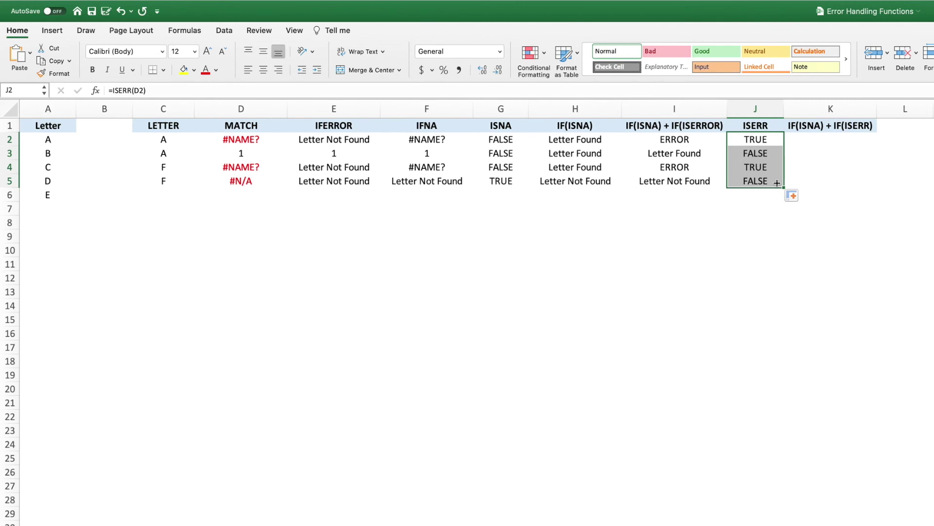
Copy the nested IF formula text from I2 into K2, keeping the references to D2
click(856, 140)
key(super+e)
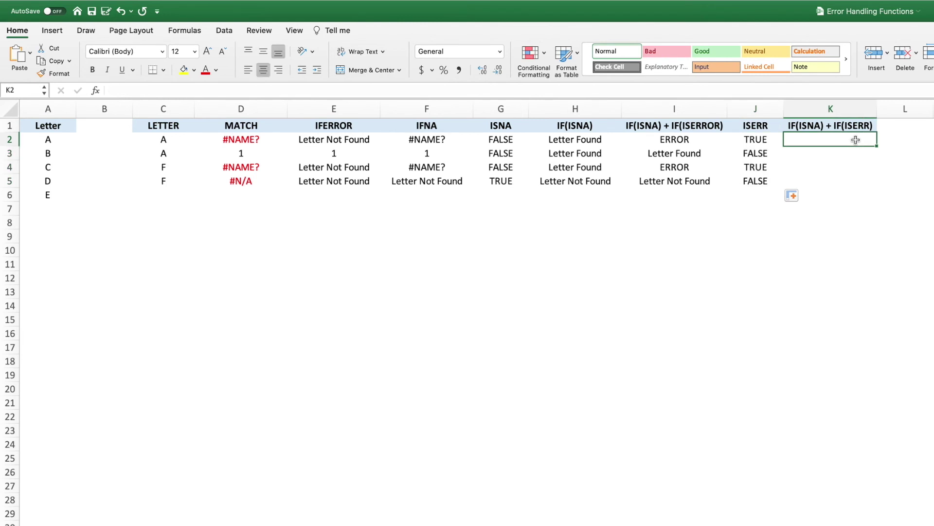
click(709, 142)
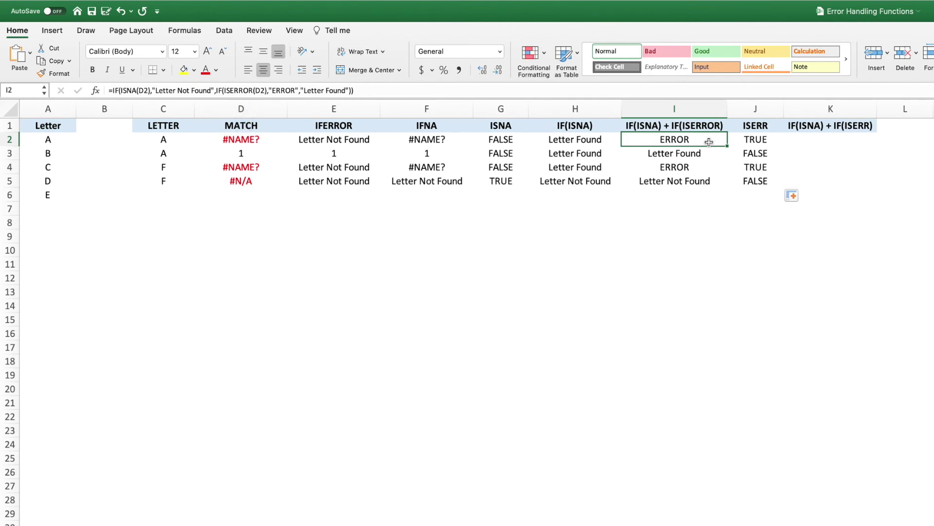
drag(370, 91, 71, 92)
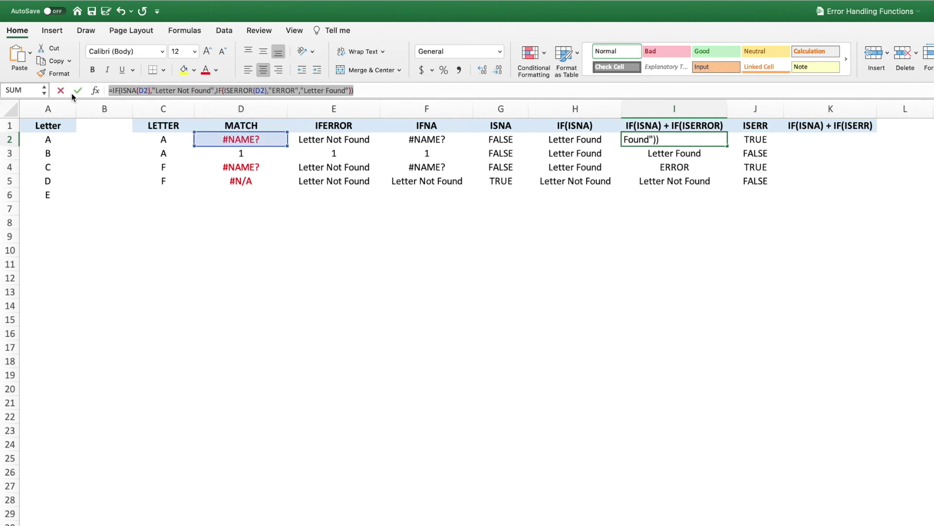
key(super+c)
key(Escape)
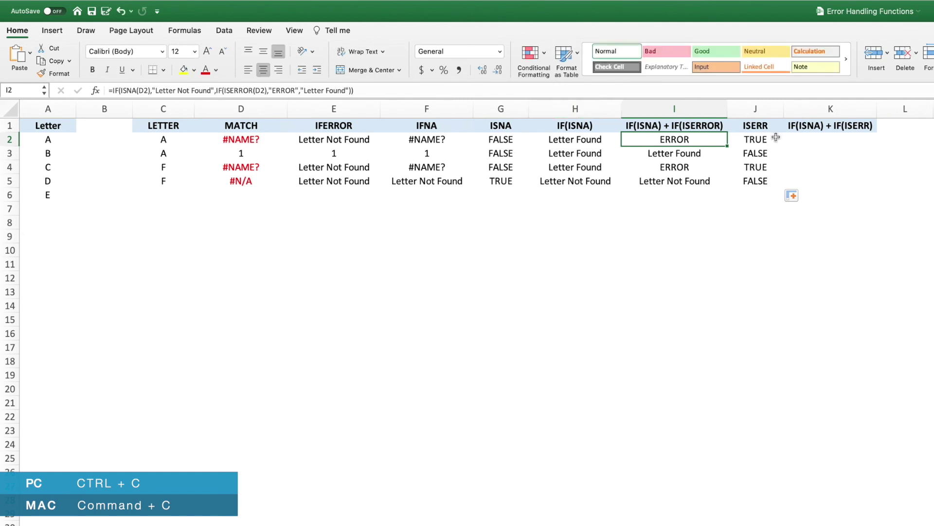
click(810, 140)
key(super+v)
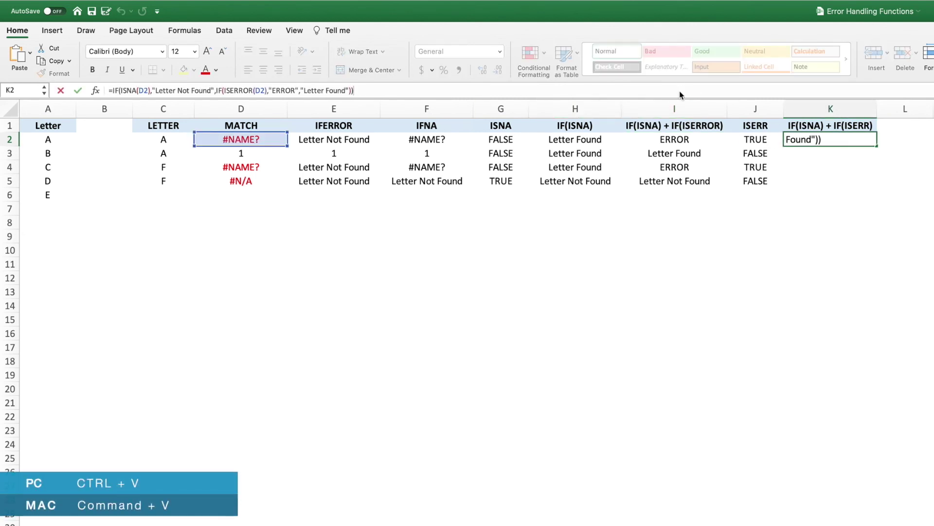
Change ISERROR to ISERR in the K2 formula and fill it down to K5
click(254, 91)
key(BackSpace)
key(BackSpace)
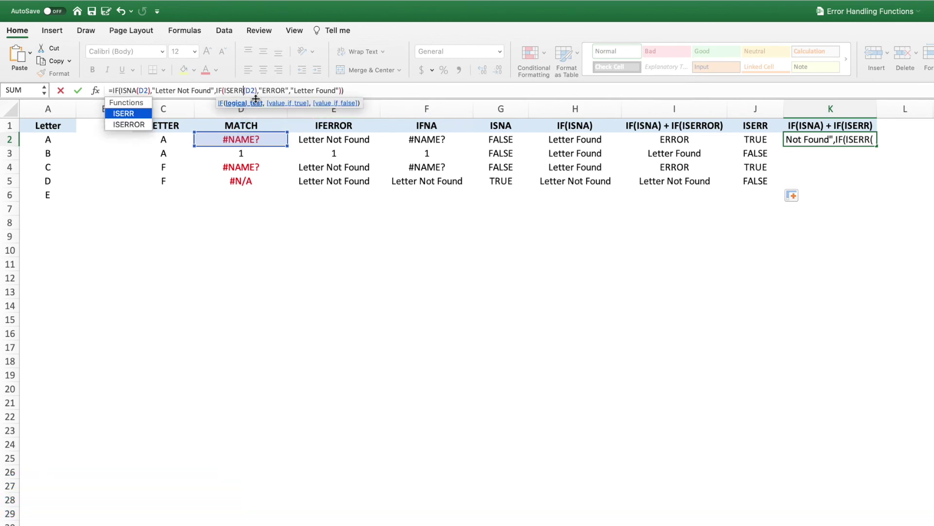
key(Return)
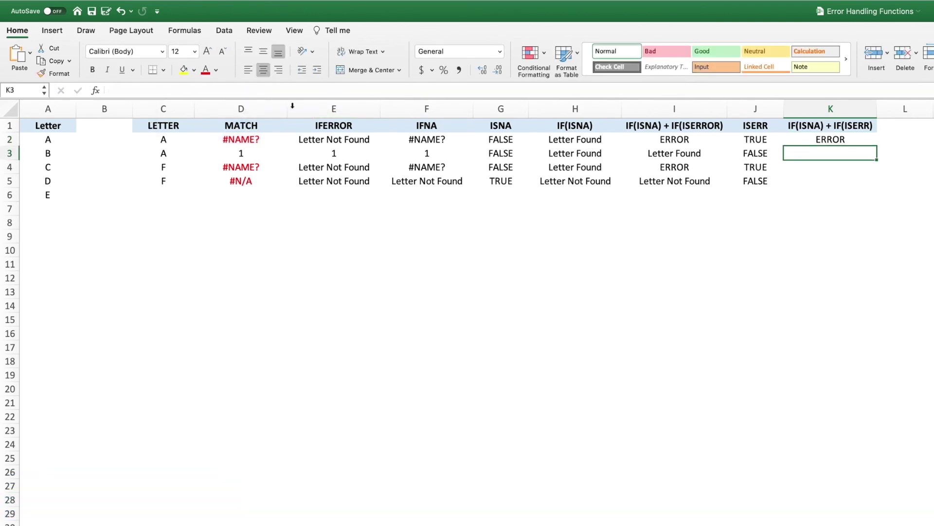
click(871, 142)
drag(871, 142, 871, 182)
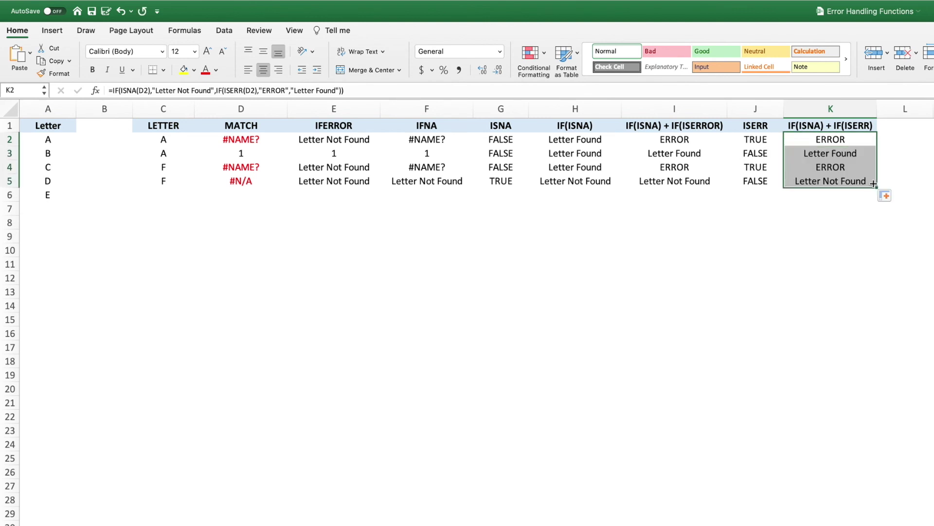